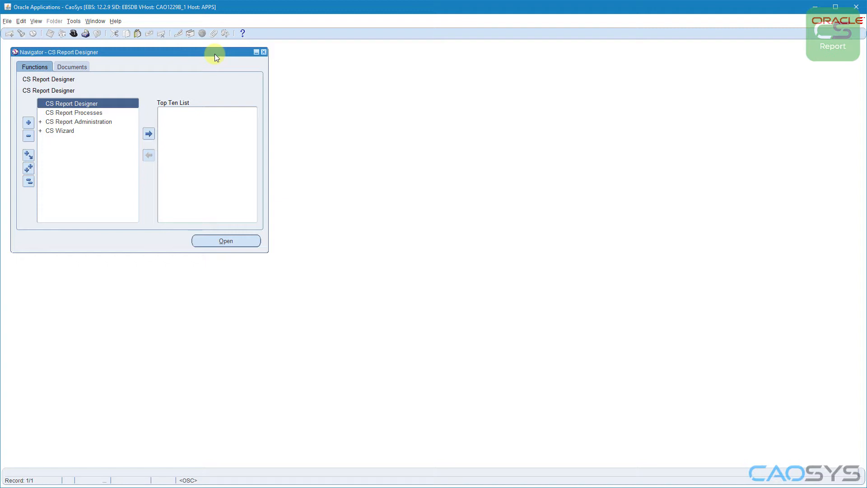
# Open the CS Report Designer, accept the licence note and name the new solution SR_DUSERS_01.
pyautogui.doubleClick(87, 104)
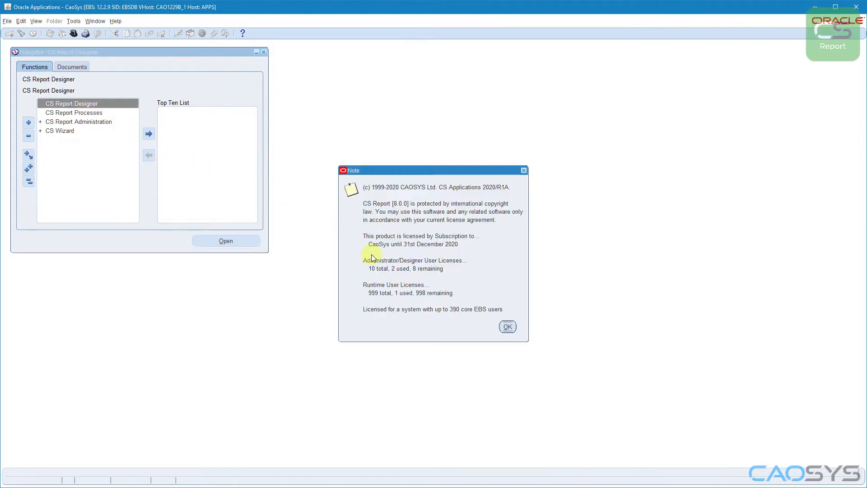
pyautogui.click(508, 326)
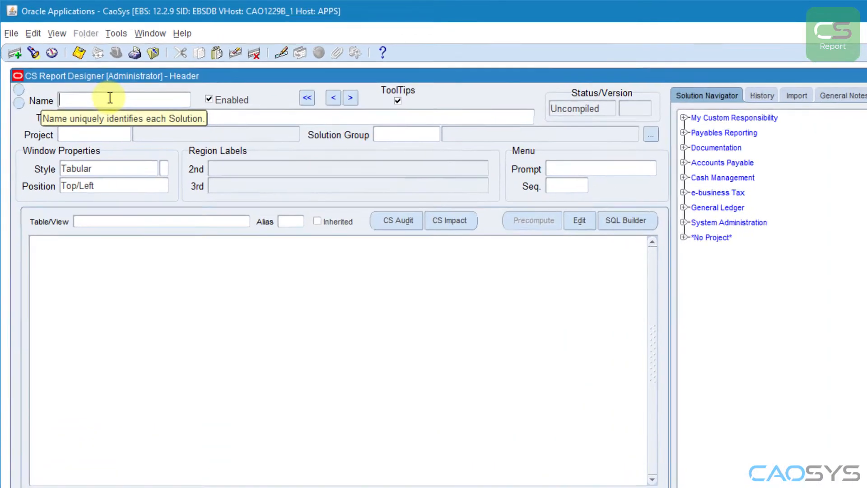
pyautogui.write('SR')
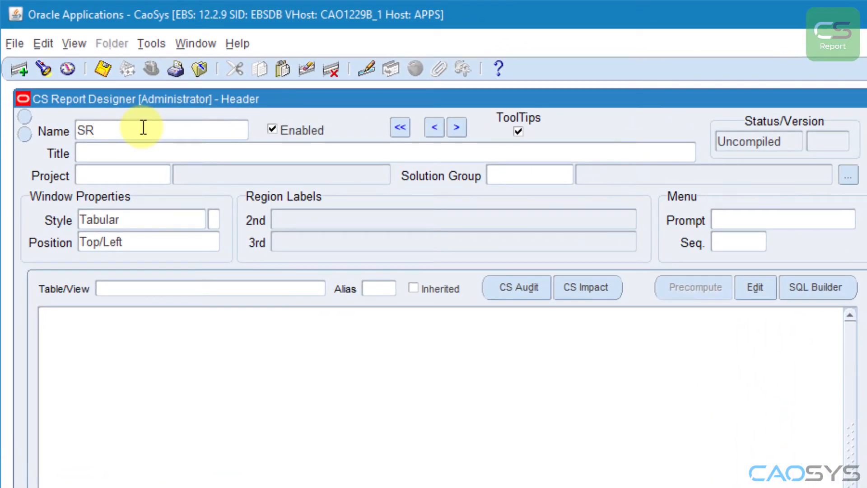
pyautogui.write('_DUSERS_01')
pyautogui.press('Tab')
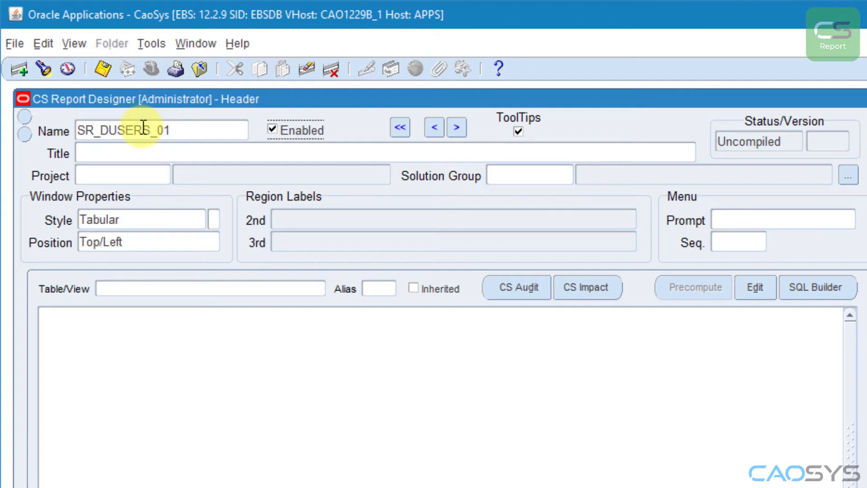
# Title the solution "Security - Dormant Users v1".
pyautogui.press('Tab')
pyautogui.write('Sec')
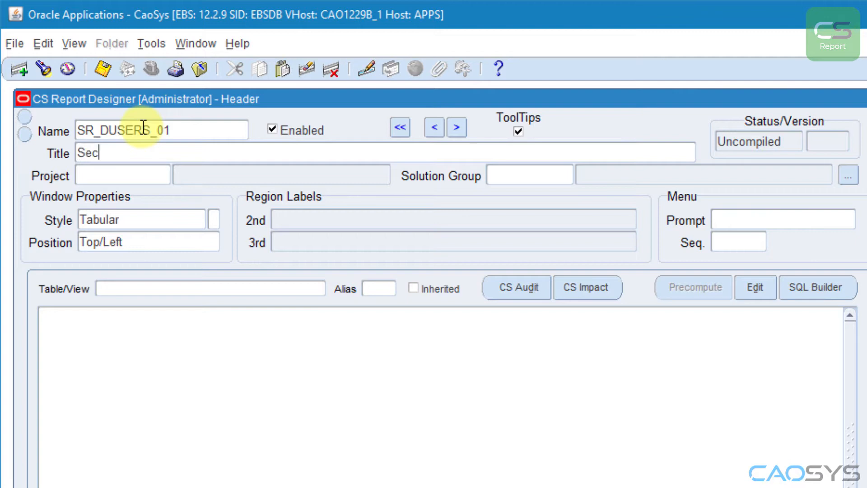
pyautogui.write('urity - Doeman')
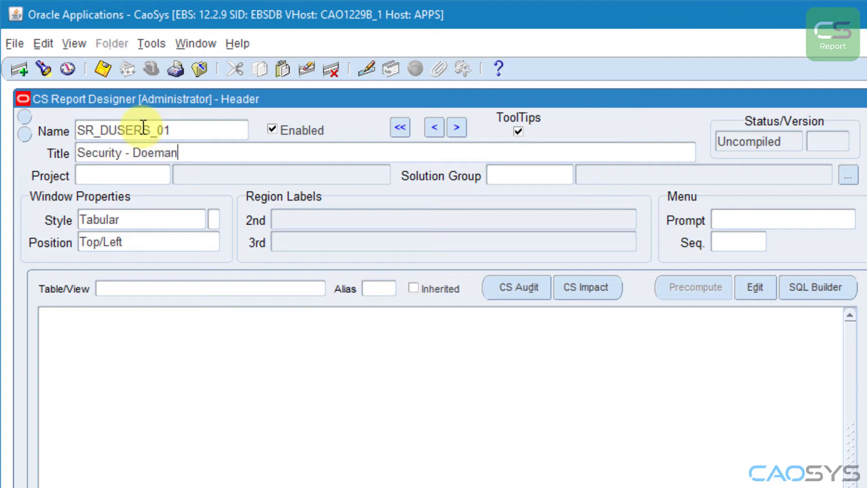
pyautogui.press('BackSpace')
pyautogui.press('BackSpace')
pyautogui.press('BackSpace')
pyautogui.press('BackSpace')
pyautogui.press('BackSpace')
pyautogui.press('BackSpace')
pyautogui.write('Dormant Users v1')
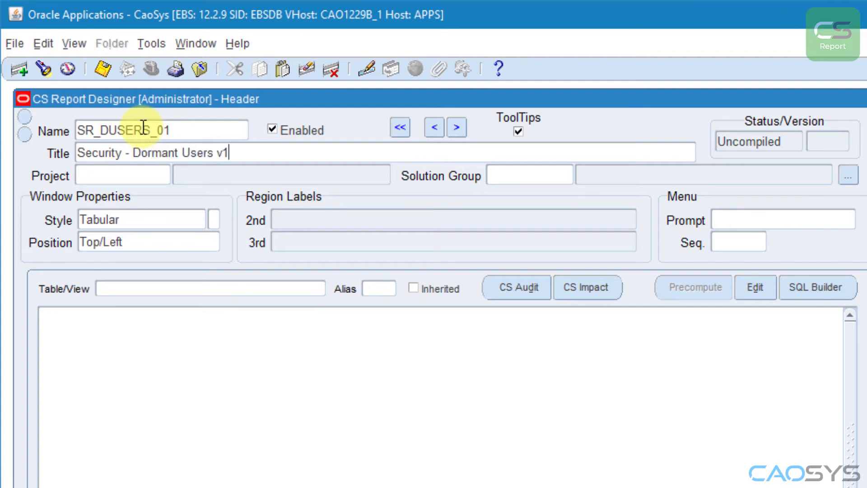
pyautogui.press('Tab')
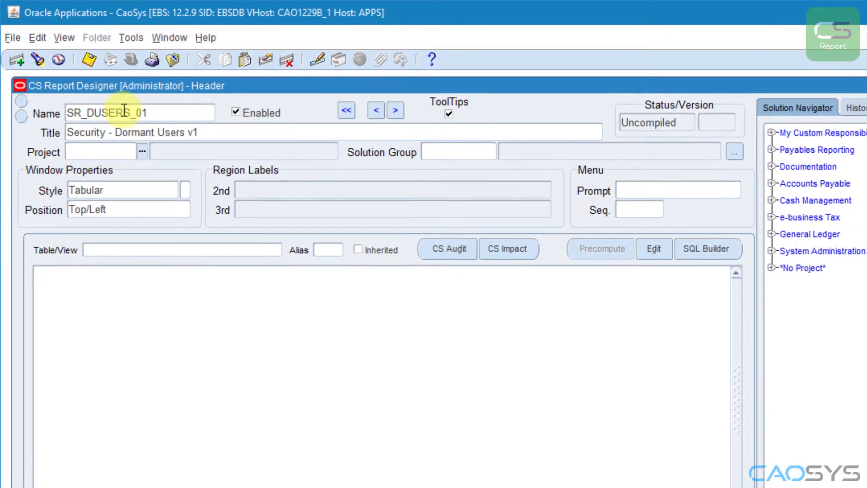
# Assign the solution to the project SEC_REP (Security Reporting) from the list of projects.
pyautogui.hotkey('ctrl', 'l')
pyautogui.press('Down')
pyautogui.press('Down')
pyautogui.press('Down')
pyautogui.press('Down')
pyautogui.press('Down')
pyautogui.press('Down')
pyautogui.press('Down')
pyautogui.press('Down')
pyautogui.press('Down')
pyautogui.press('Down')
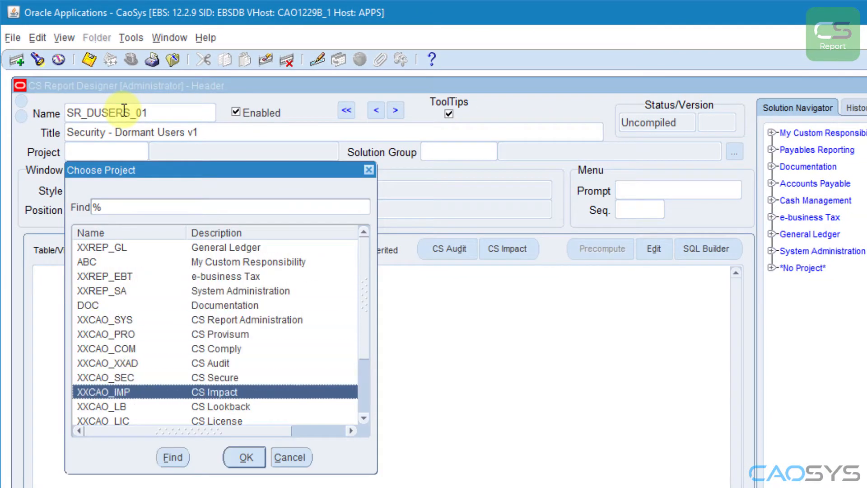
pyautogui.press('Down')
pyautogui.press('Down')
pyautogui.press('Down')
pyautogui.press('Down')
pyautogui.press('Return')
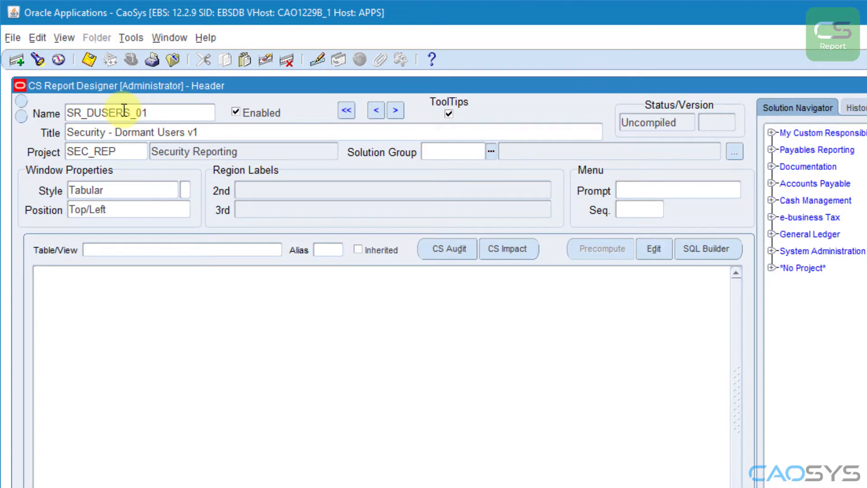
# Assign the solution to the solution group SR_USER (User Reporting), keeping the default window properties.
pyautogui.hotkey('ctrl', 'l')
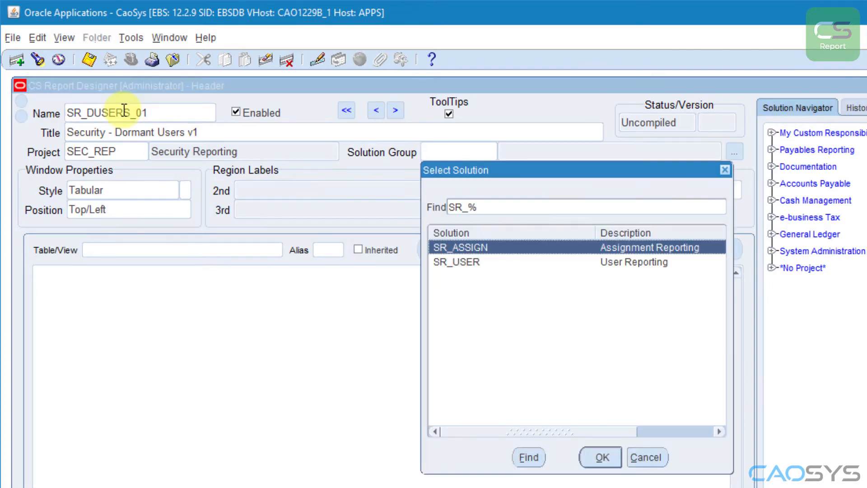
pyautogui.press('Down')
pyautogui.press('Return')
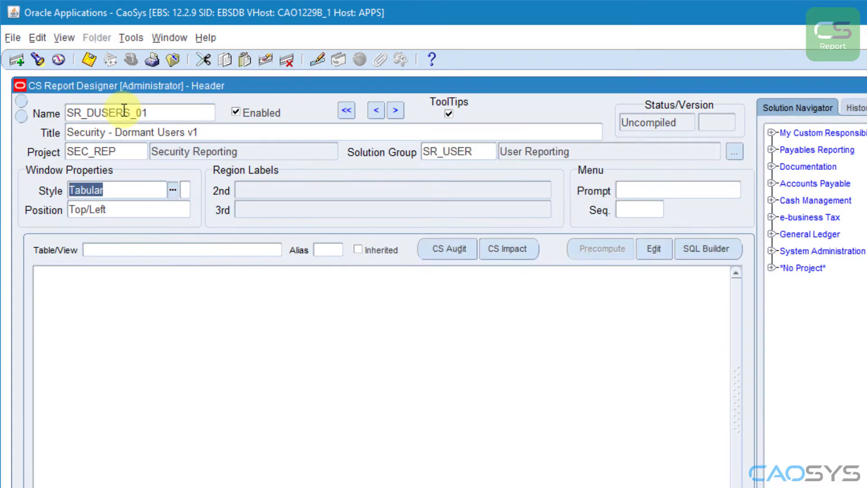
pyautogui.press('Tab')
pyautogui.press('Tab')
pyautogui.press('Tab')
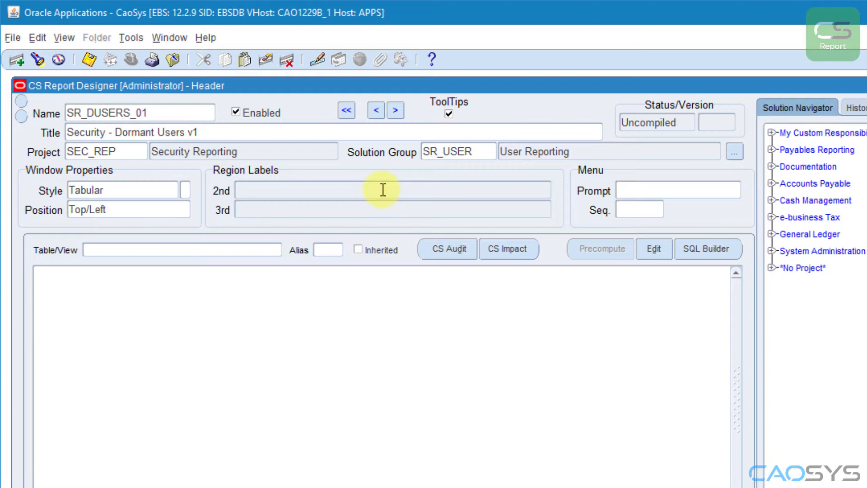
# Shorten the menu prompt to "Dormant Users v1" and set the menu sequence to 10.
pyautogui.moveTo(383, 190)
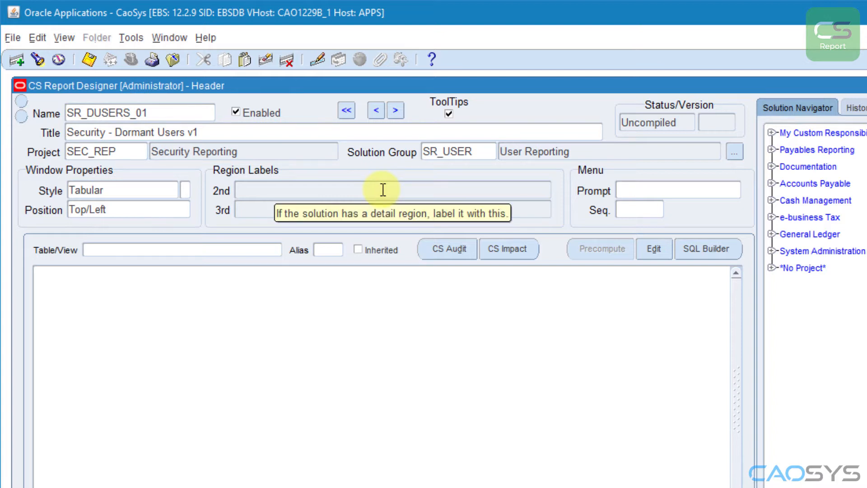
pyautogui.doubleClick(635, 198)
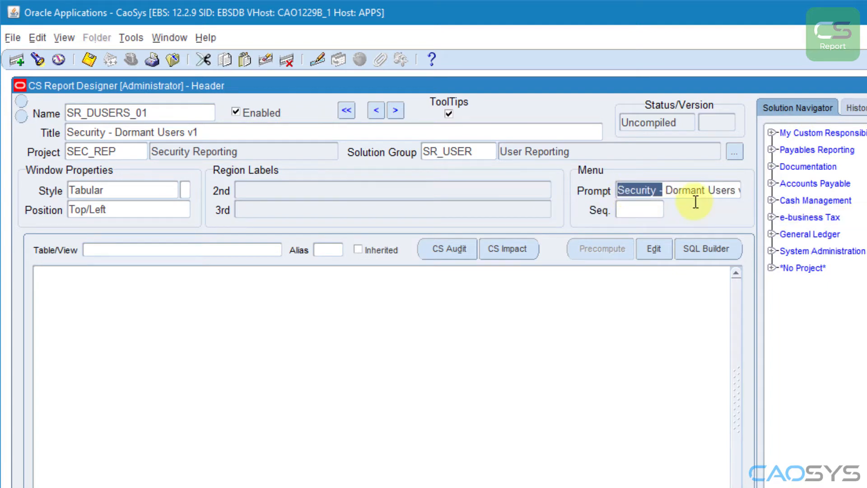
pyautogui.press('Delete')
pyautogui.click(636, 209)
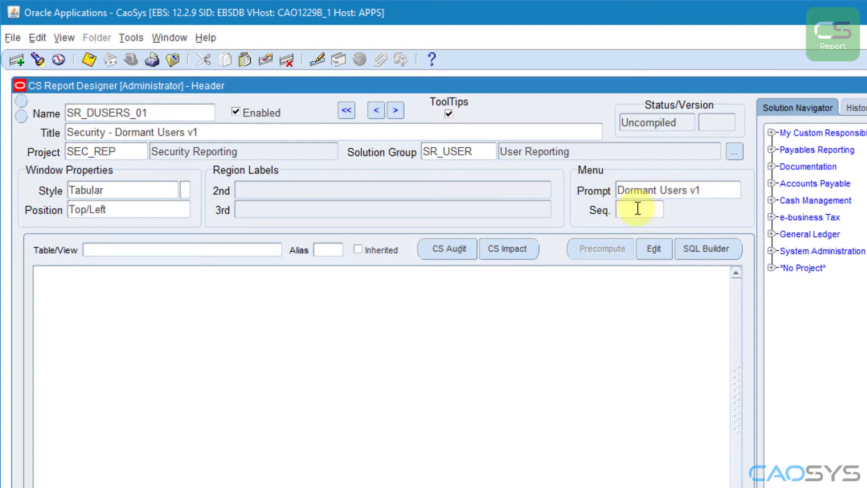
pyautogui.write('10')
pyautogui.press('Tab')
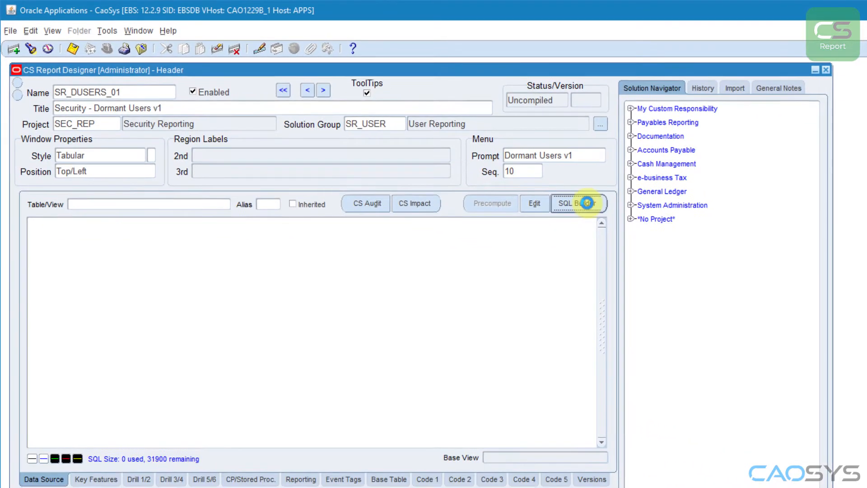
# Look at the SQL Builder and cancel it, then paste the prepared dormant-users query into the solution's SQL area.
pyautogui.click(706, 248)
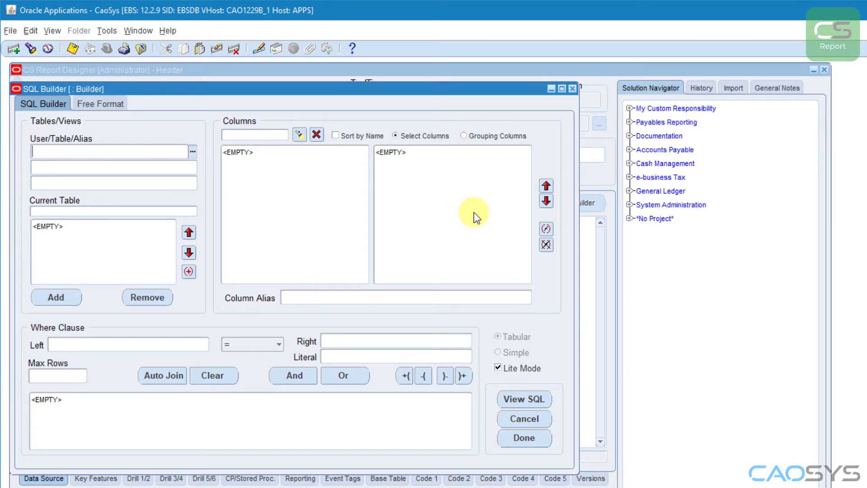
pyautogui.click(525, 418)
pyautogui.click(158, 285)
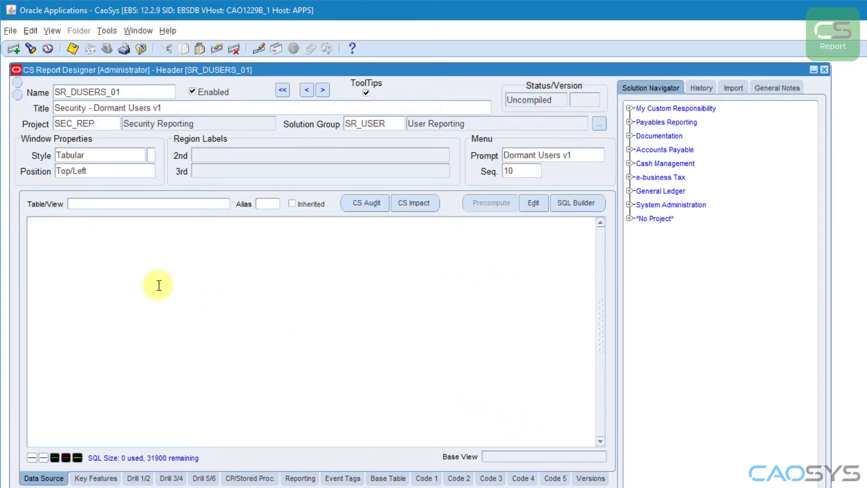
pyautogui.hotkey('ctrl', 'v')
pyautogui.moveTo(600, 367); pyautogui.dragTo(594, 256)
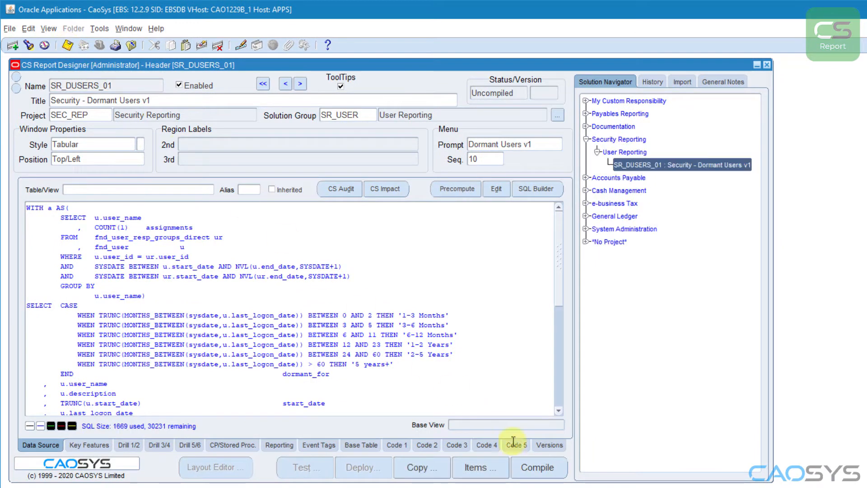
# Compile the solution and test-run the report without any limiting criteria.
pyautogui.click(535, 467)
pyautogui.click(677, 370)
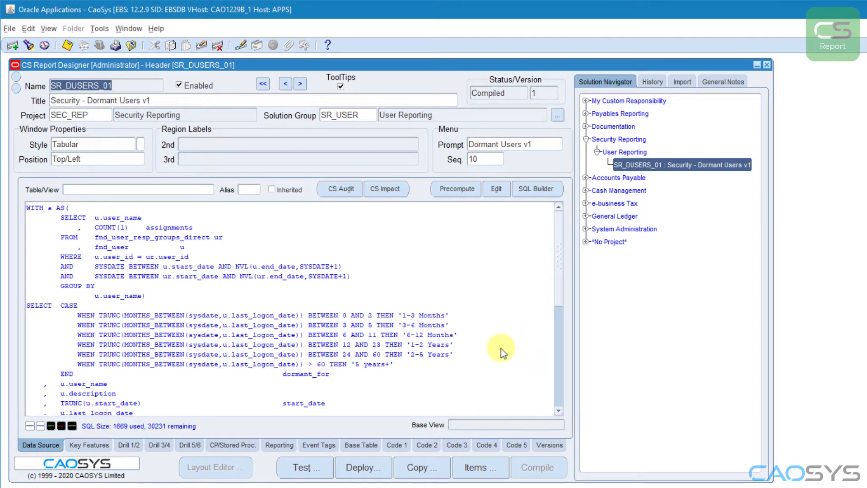
pyautogui.click(321, 467)
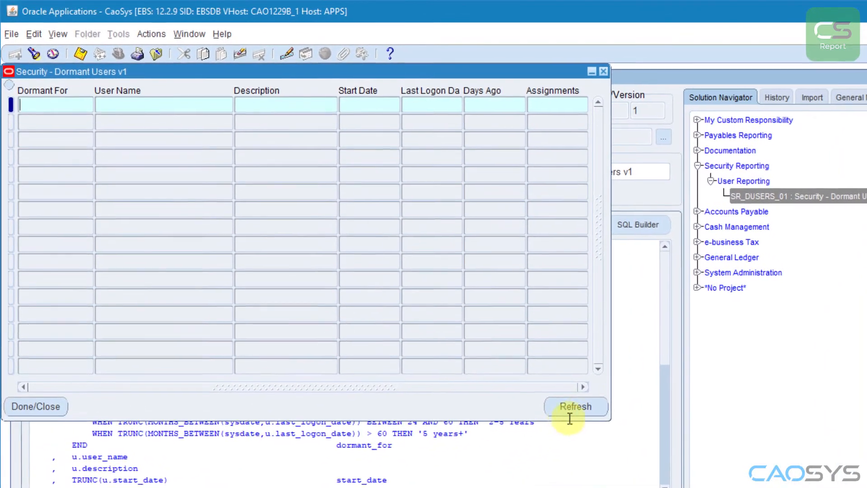
pyautogui.click(571, 412)
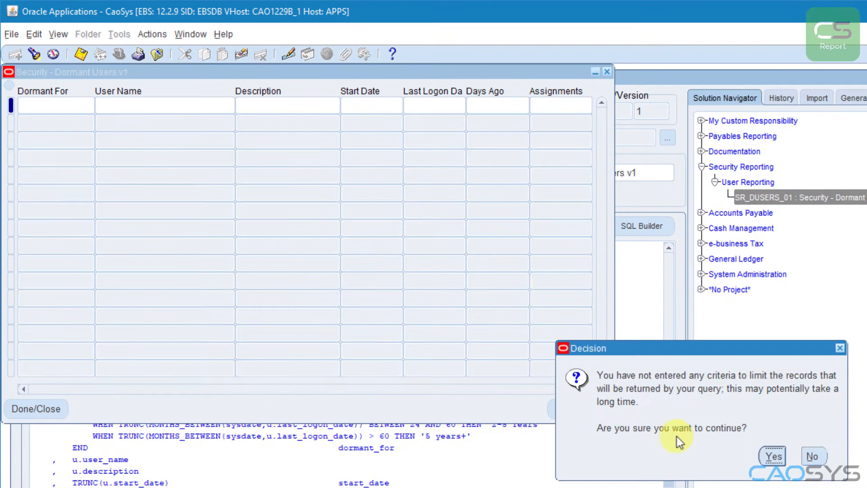
pyautogui.click(774, 456)
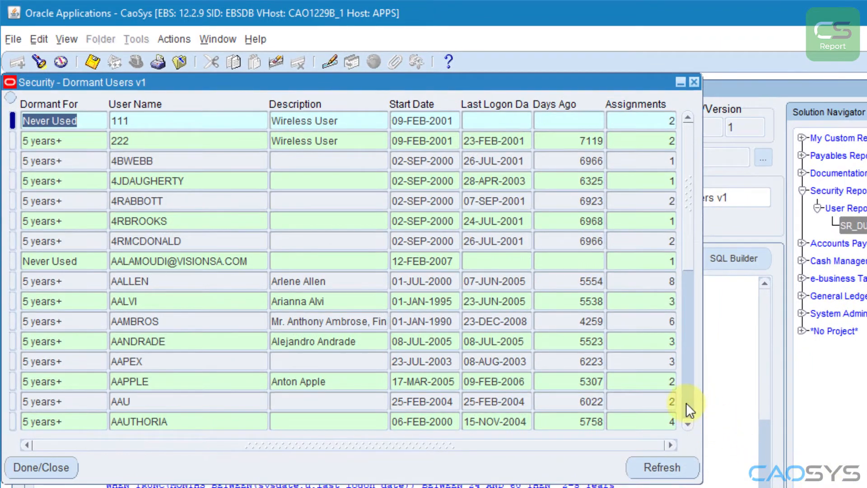
# Look through the dormant user records and query the report for user names matching S%.
pyautogui.scroll(-20, 687, 403)
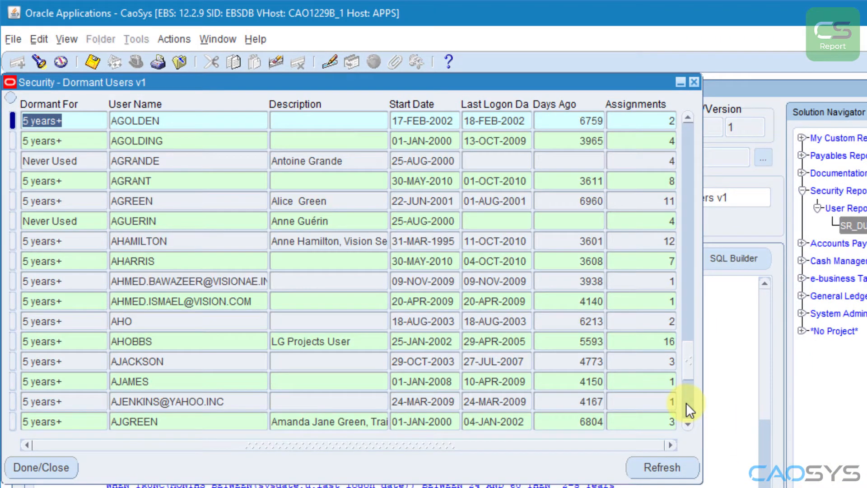
pyautogui.scroll(-15, 687, 402)
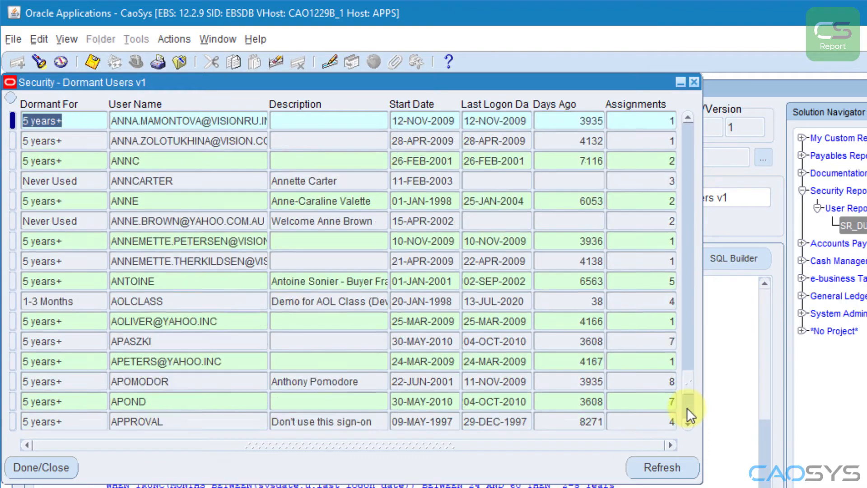
pyautogui.scroll(-5, 687, 410)
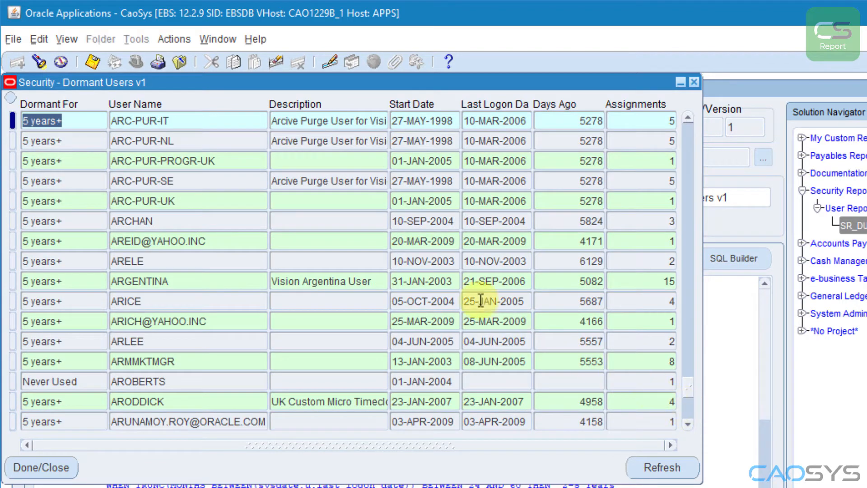
pyautogui.press('F11')
pyautogui.click(136, 121)
pyautogui.write('SA%')
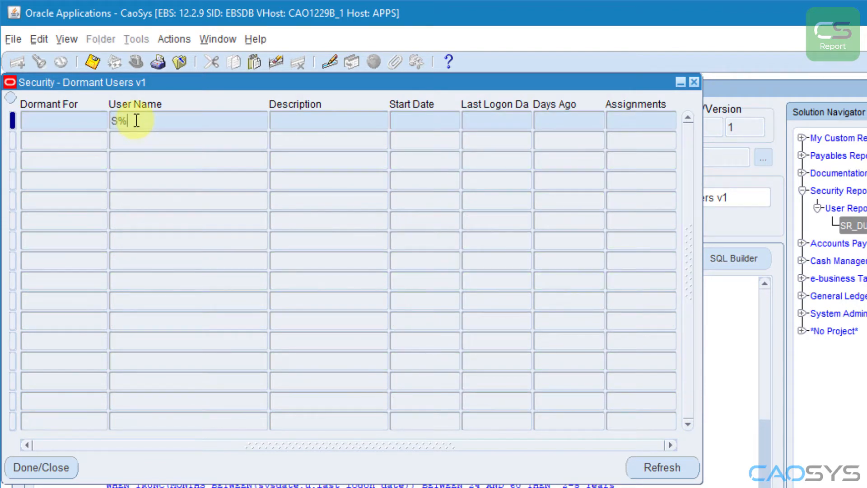
pyautogui.hotkey('ctrl', 'F11')
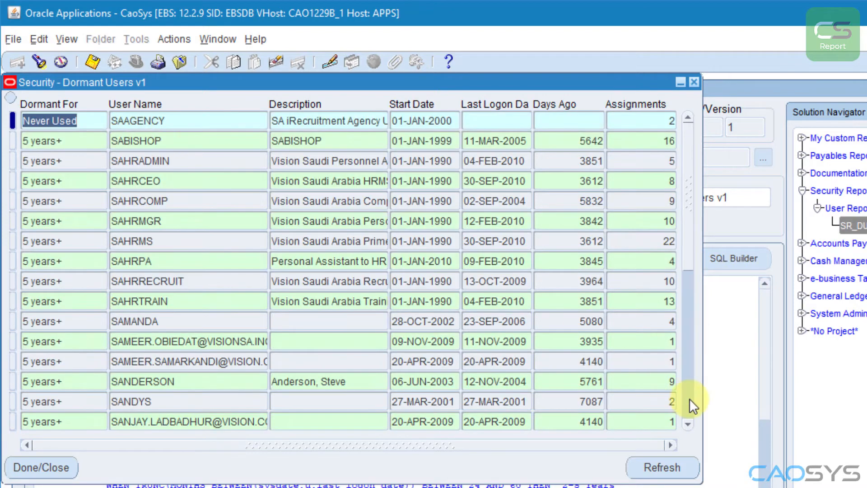
pyautogui.scroll(-10, 691, 403)
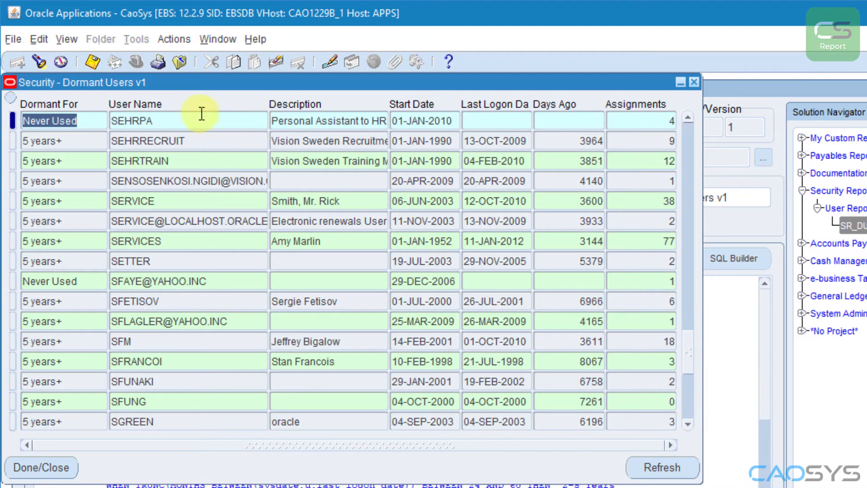
# Check the User Name and Description fields of the first record shown, and close the test report.
pyautogui.click(215, 119)
pyautogui.click(324, 120)
pyautogui.click(225, 122)
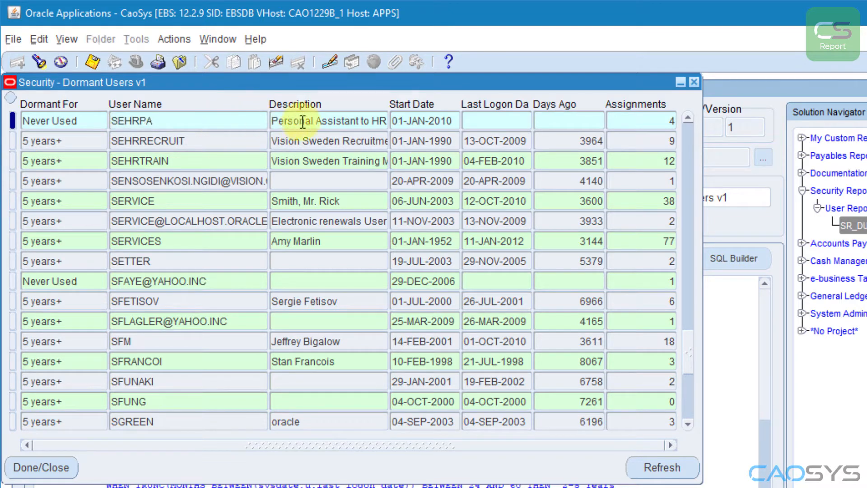
pyautogui.click(383, 130)
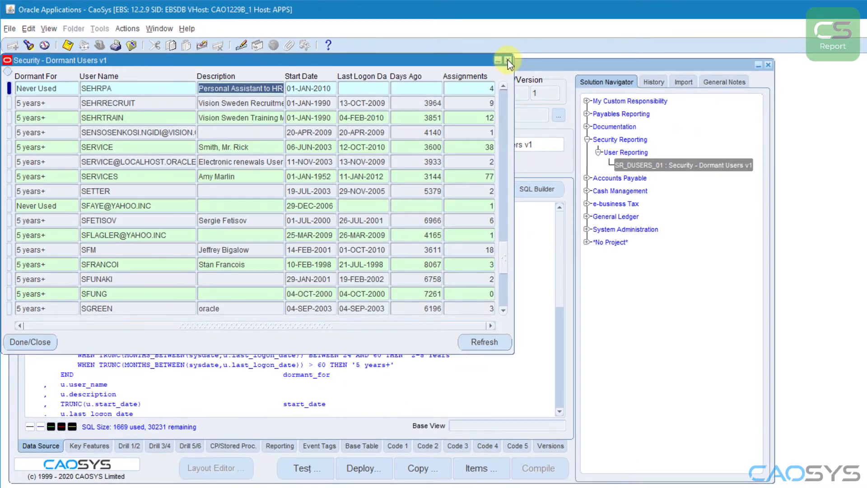
pyautogui.click(508, 60)
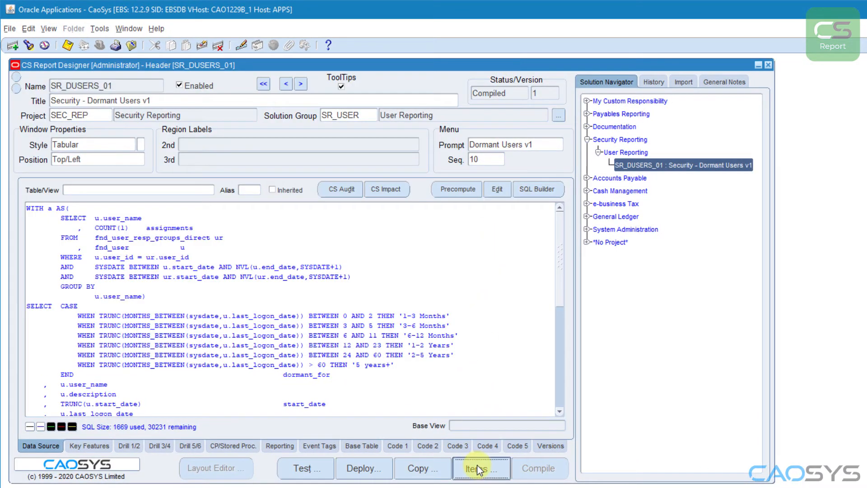
# Open the solution's items and set the width of the DESCRIPTION item to 30.
pyautogui.click(478, 467)
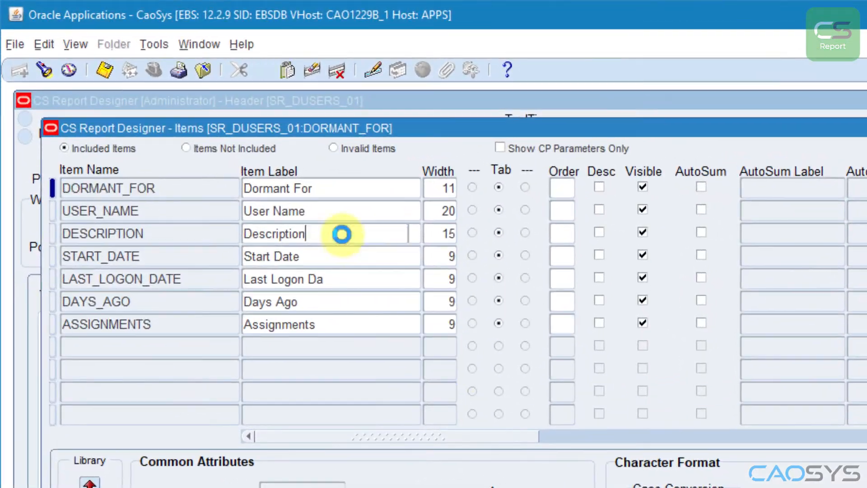
pyautogui.click(224, 153)
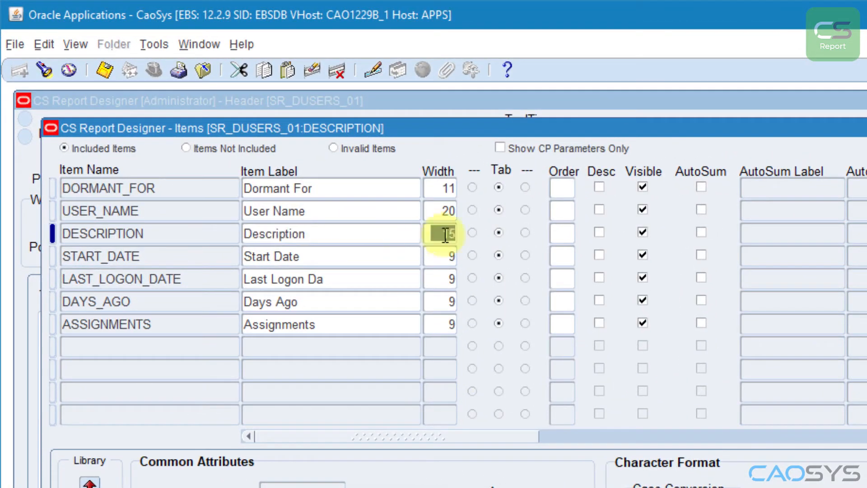
pyautogui.click(291, 154)
pyautogui.write('30')
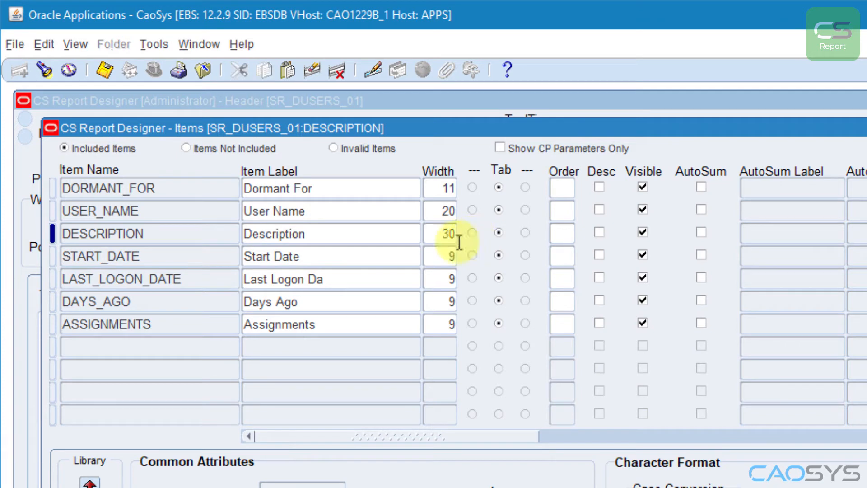
# Shorten the LAST_LOGON_DATE item's label to Last Logon and enable the thousands separator for the DAYS_AGO item.
pyautogui.click(333, 277)
pyautogui.click(357, 279)
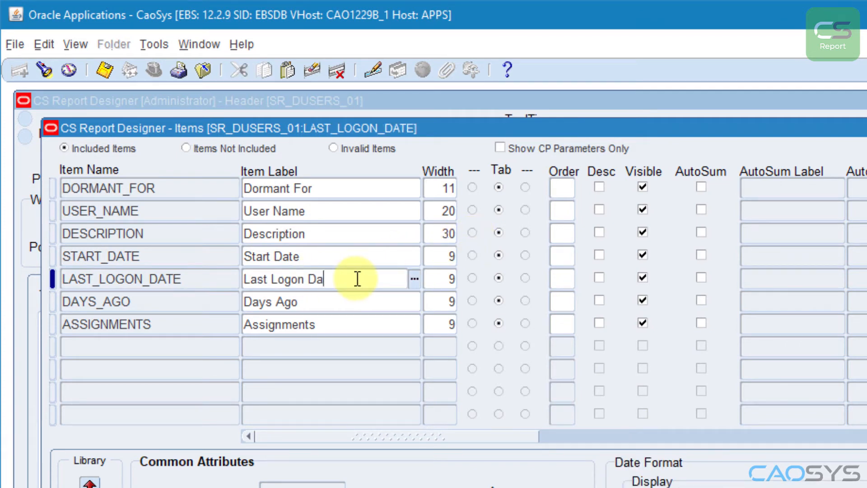
pyautogui.press('BackSpace')
pyautogui.press('BackSpace')
pyautogui.press('BackSpace')
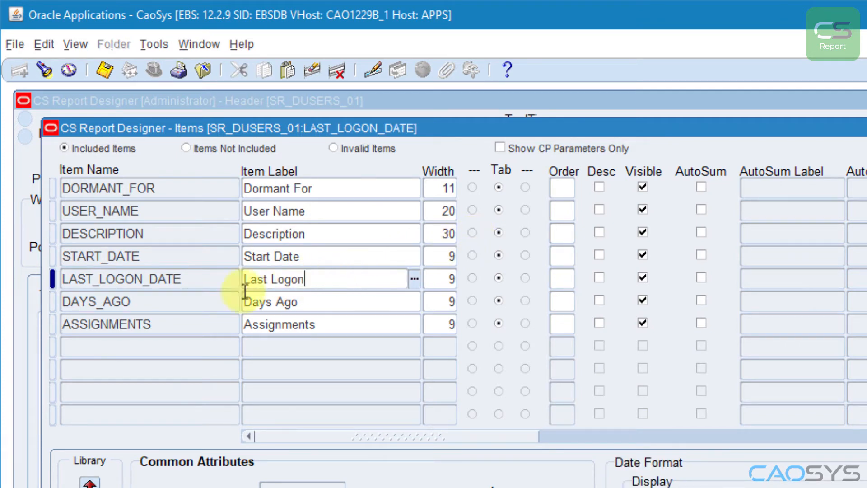
pyautogui.click(154, 302)
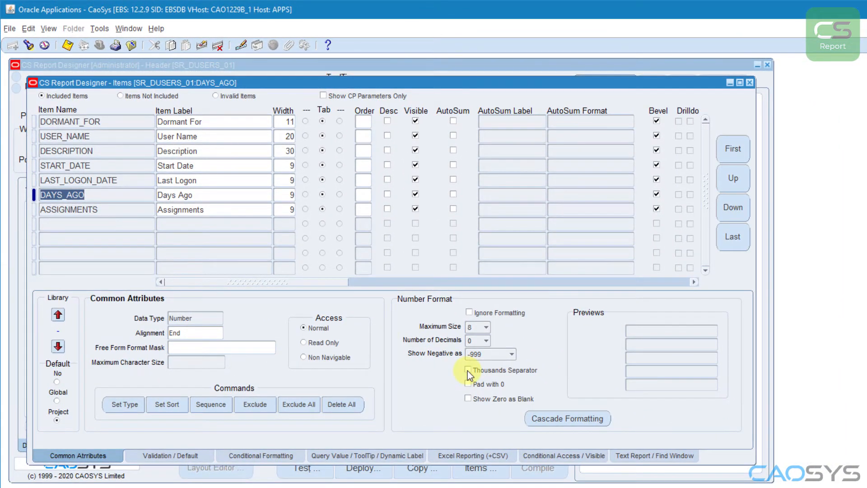
pyautogui.click(468, 371)
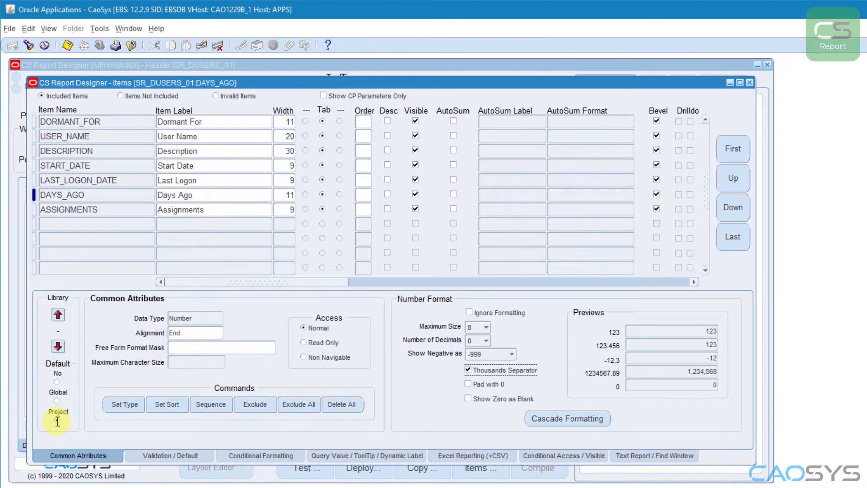
# Enable the first conditional formatting rule for the USER_NAME item and base its condition on DORMANT_FOR.
pyautogui.click(83, 136)
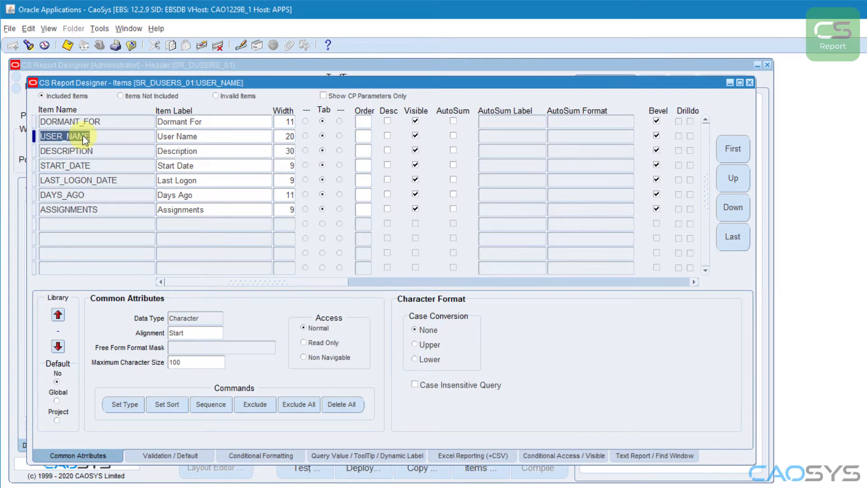
pyautogui.click(98, 138)
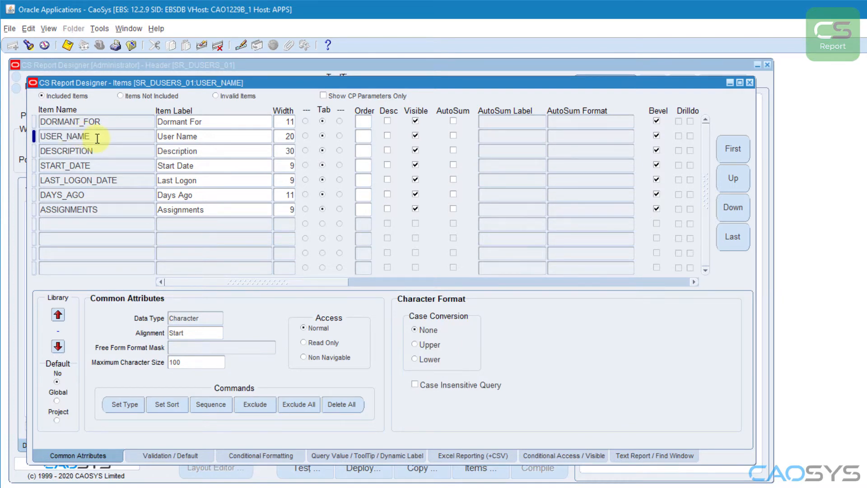
pyautogui.click(260, 455)
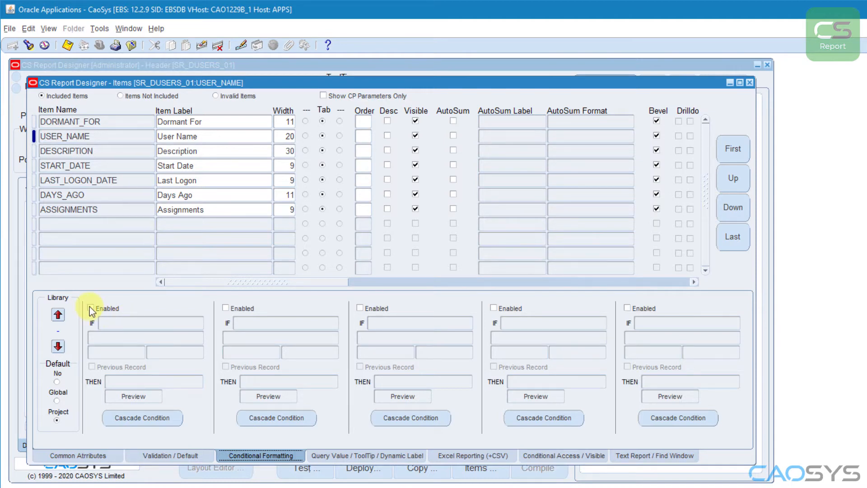
pyautogui.click(91, 308)
pyautogui.click(109, 324)
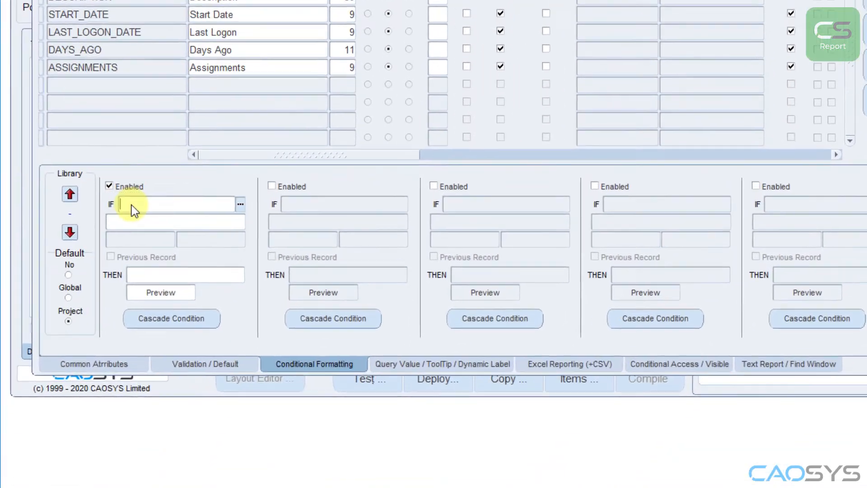
pyautogui.hotkey('ctrl', 'l')
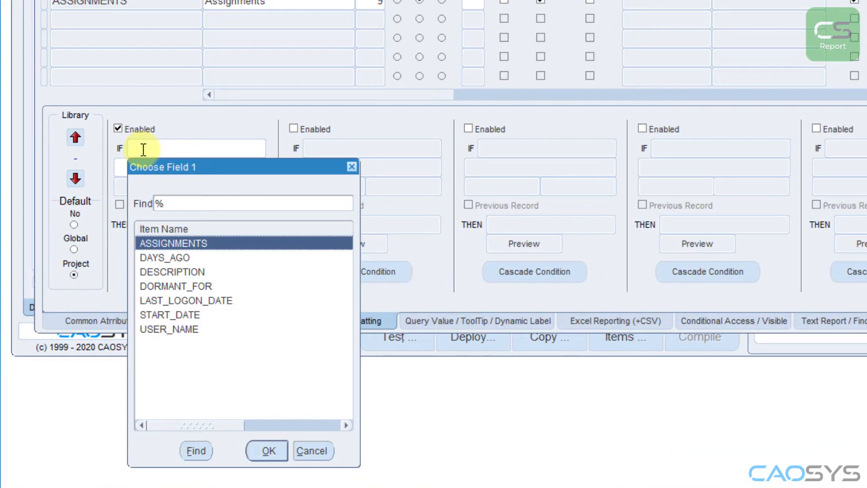
pyautogui.write('d')
pyautogui.press('Down')
pyautogui.press('Down')
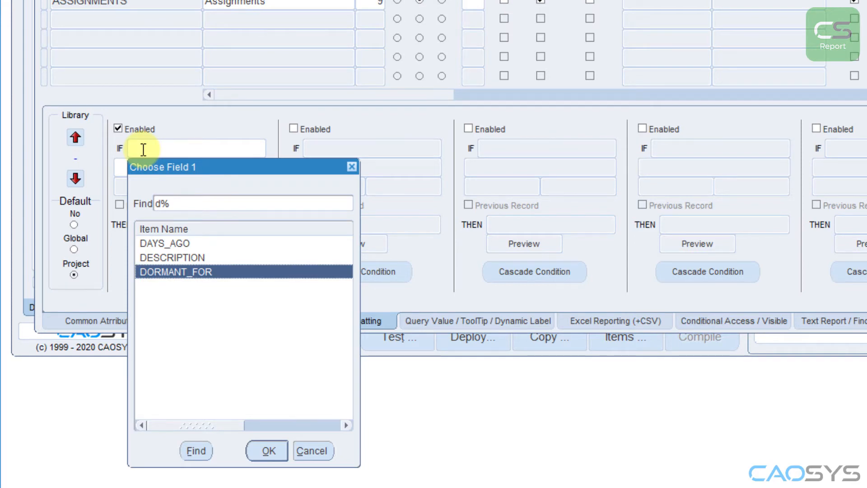
pyautogui.press('Return')
# Set the first rule's operator to Equal and its comparison value to Never Used.
pyautogui.hotkey('ctrl', 'l')
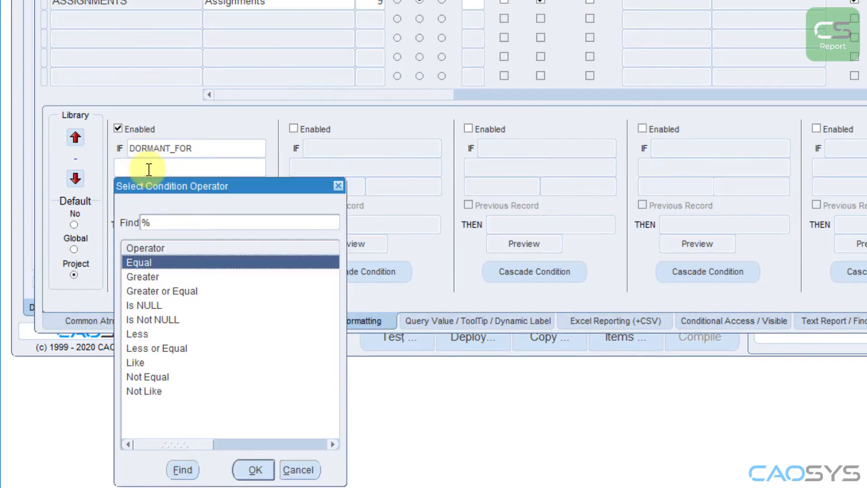
pyautogui.press('Return')
pyautogui.press('Tab')
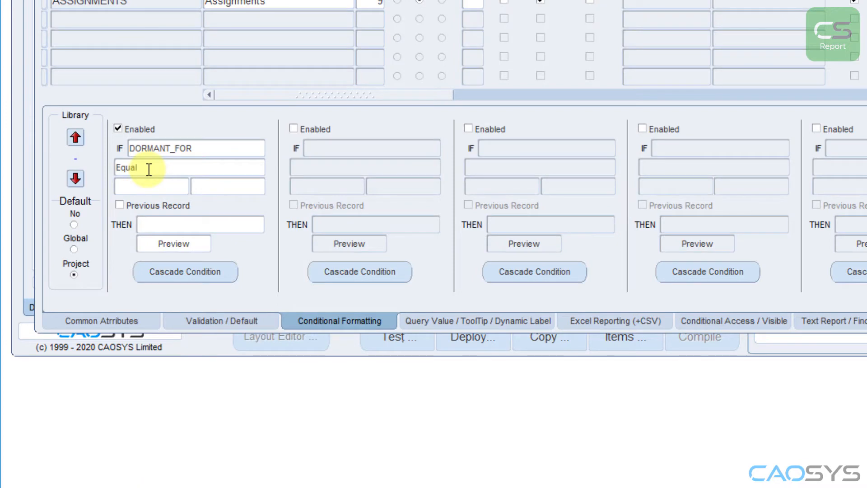
pyautogui.write('Never Used')
pyautogui.press('Tab')
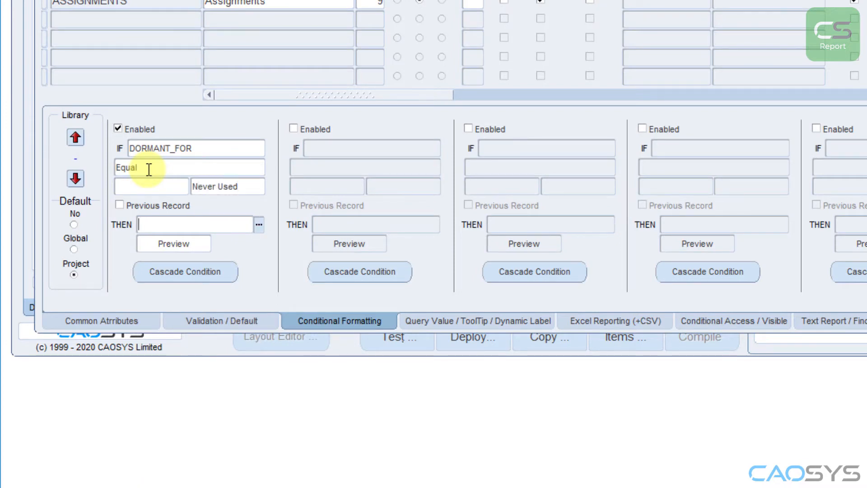
# Assign the White/Red visual format to the first conditional formatting rule.
pyautogui.write('w')
pyautogui.hotkey('ctrl', 'l')
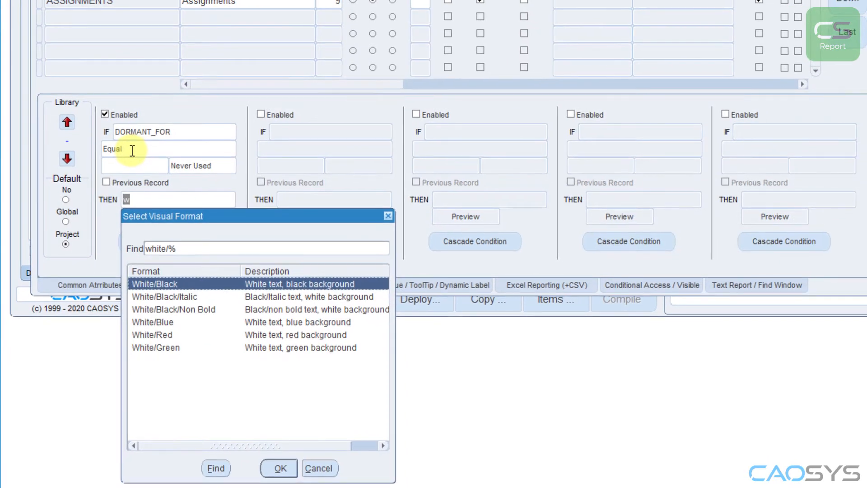
pyautogui.press('Down')
pyautogui.press('Down')
pyautogui.press('Down')
pyautogui.press('Down')
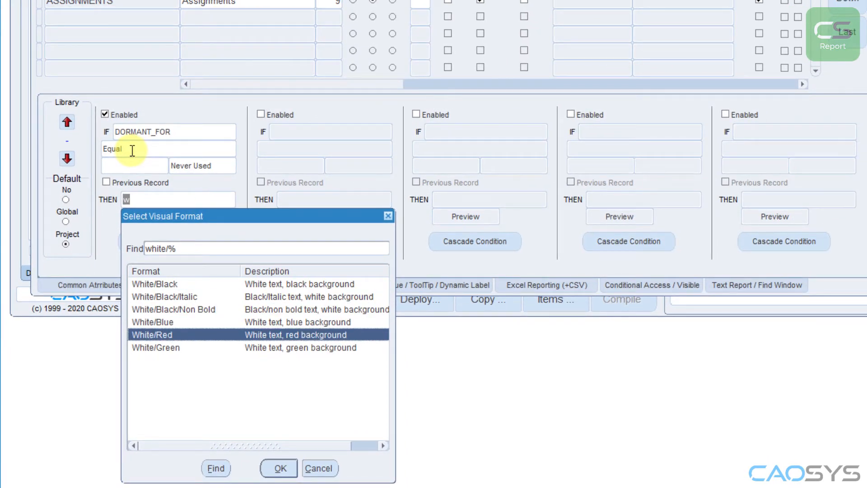
pyautogui.press('Return')
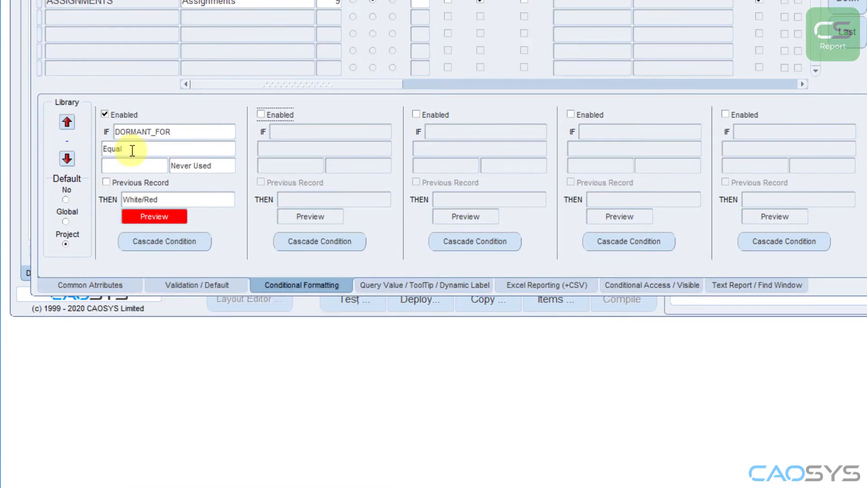
# Enable a second conditional formatting rule for USER_NAME with the condition DAYS_AGO Less or Equal 365.
pyautogui.click(262, 114)
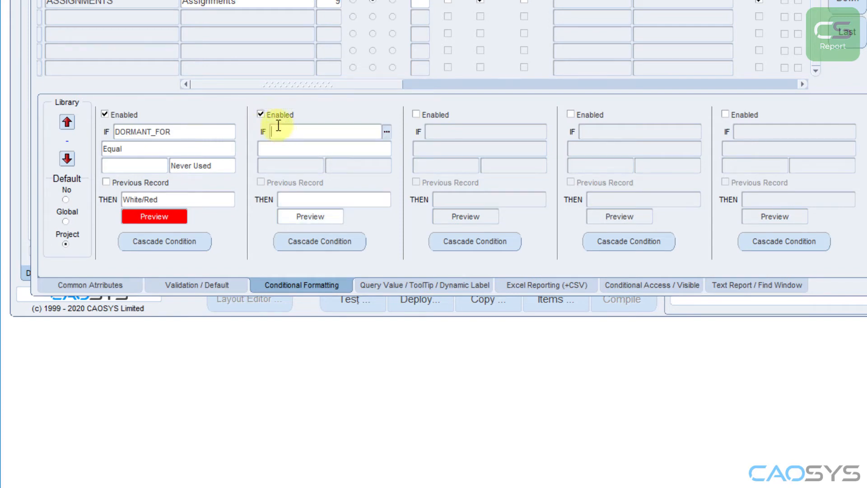
pyautogui.press('F9')
pyautogui.press('Return')
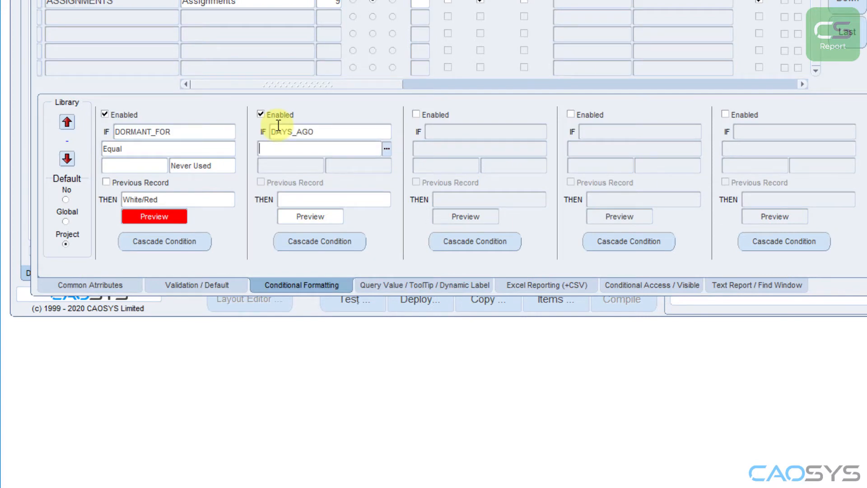
pyautogui.press('F9')
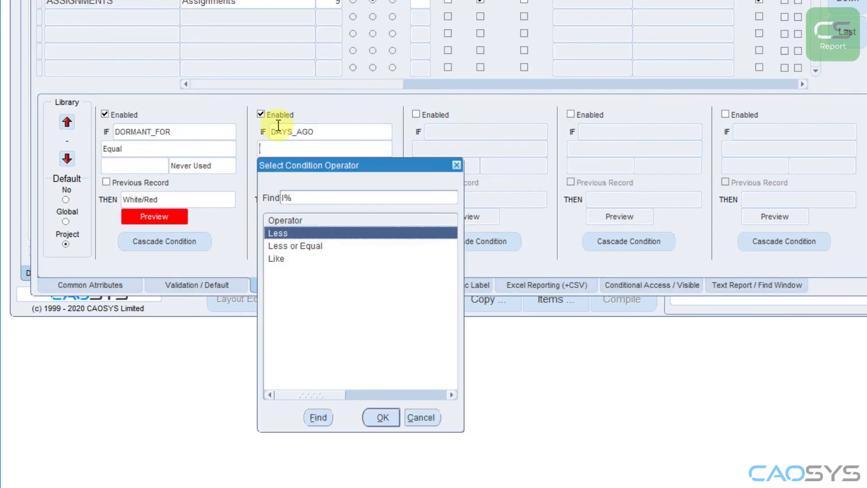
pyautogui.press('Down')
pyautogui.press('Return')
pyautogui.press('Tab')
pyautogui.write('365')
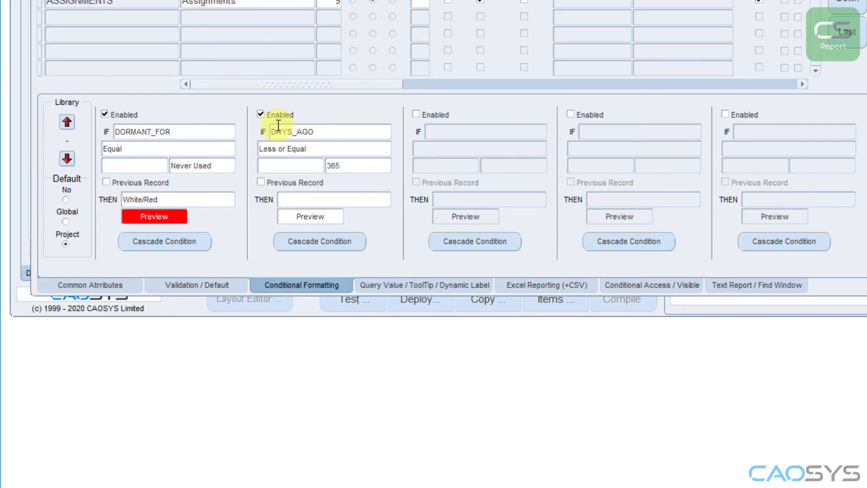
# Assign the Black/Green visual format to the second conditional formatting rule.
pyautogui.press('Tab')
pyautogui.press('Tab')
pyautogui.write('b')
pyautogui.press('F9')
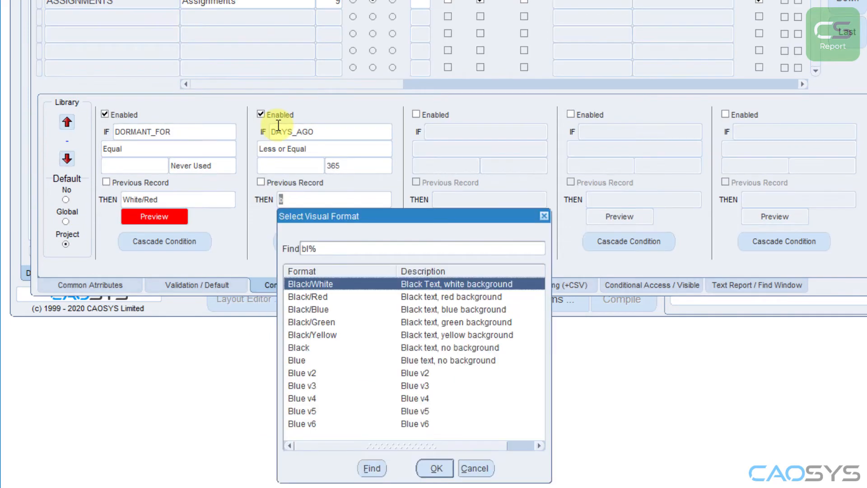
pyautogui.press('Down')
pyautogui.press('Down')
pyautogui.press('Down')
pyautogui.press('Return')
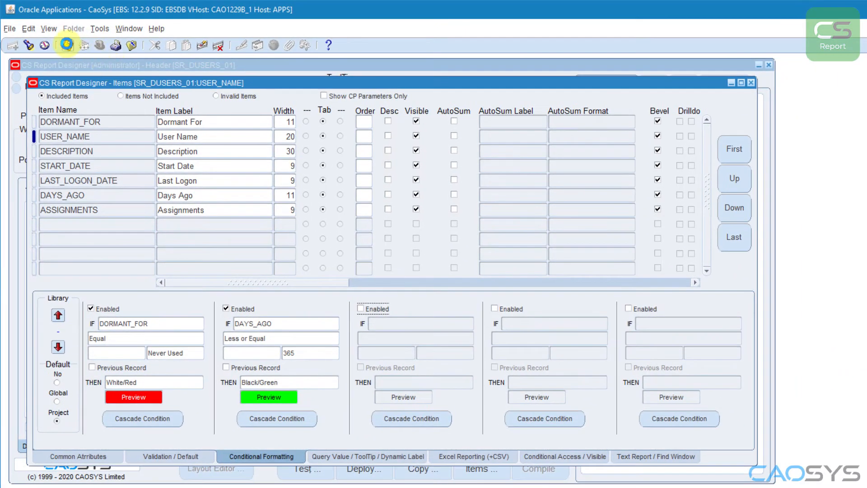
# Close the items window, then recompile the solution and test-run the report without any limiting criteria.
pyautogui.click(751, 82)
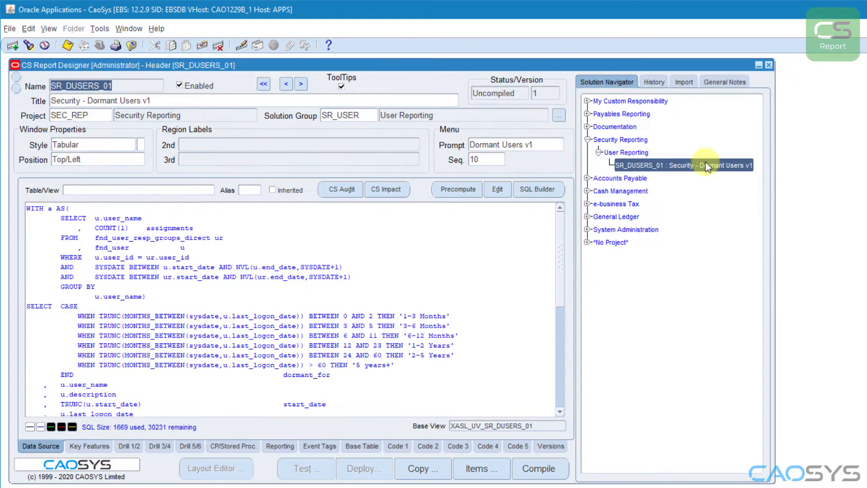
pyautogui.click(539, 468)
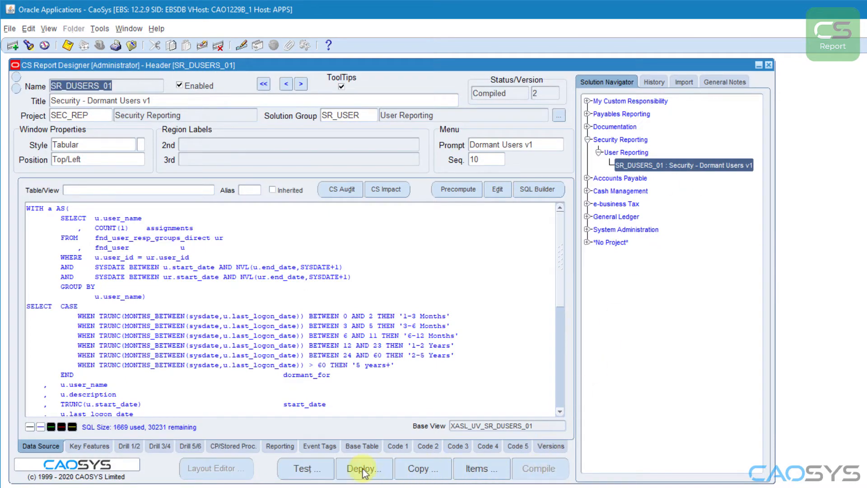
pyautogui.click(305, 470)
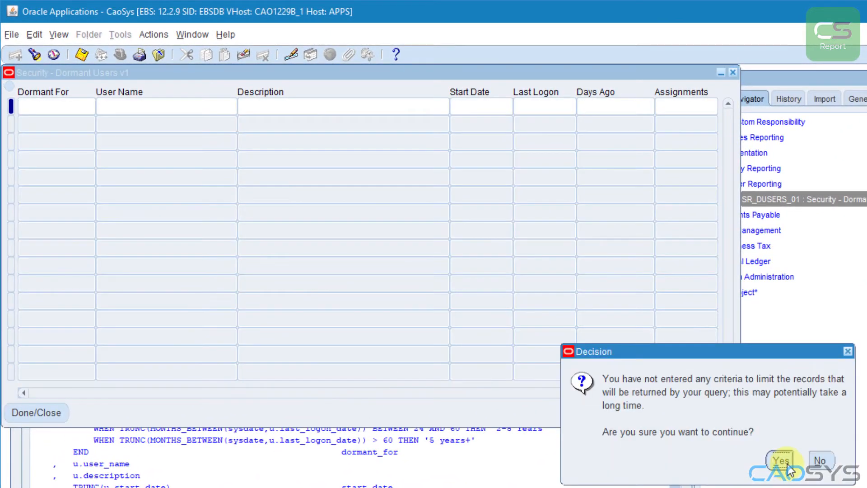
pyautogui.click(785, 462)
# Check the Description, Last Logon, Days Ago, User Name and Dormant For fields in the first page of test records.
pyautogui.click(313, 106)
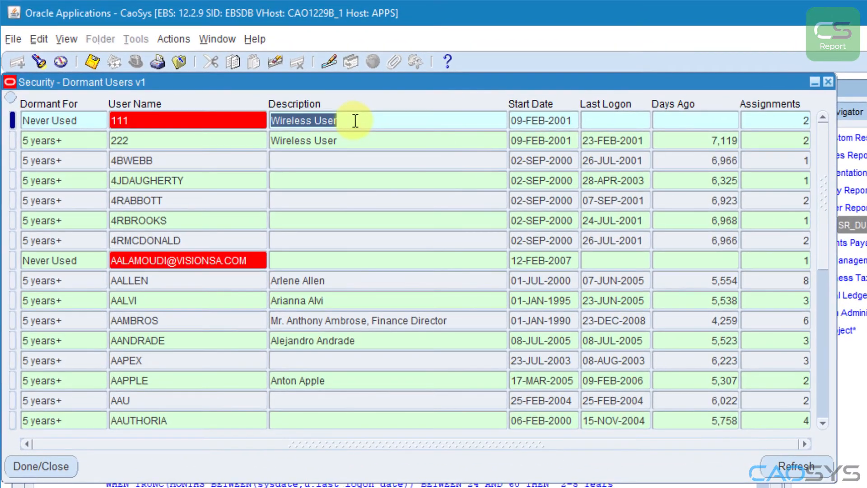
pyautogui.click(626, 120)
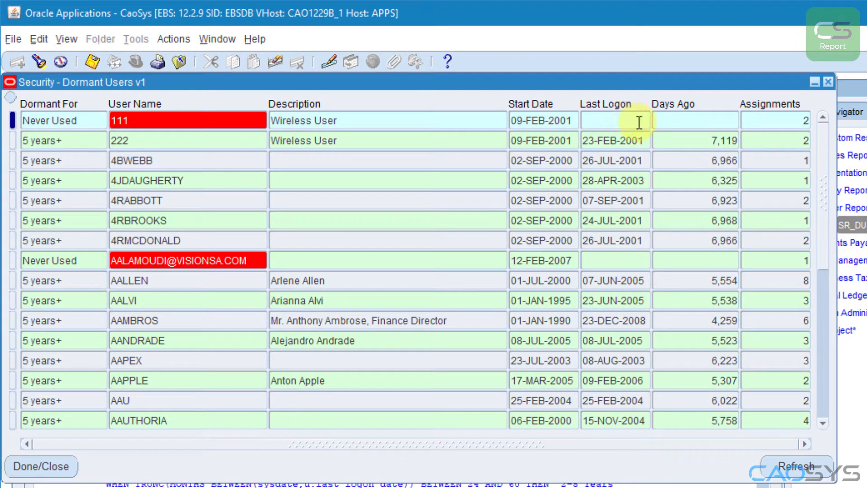
pyautogui.click(713, 142)
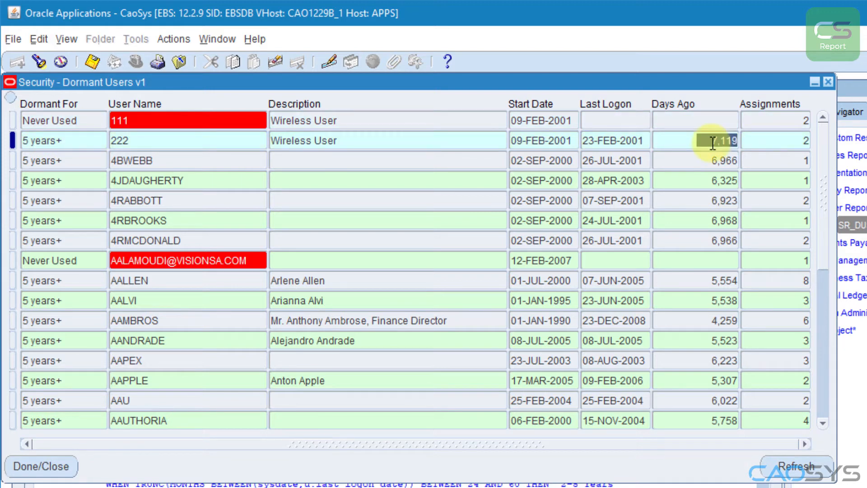
pyautogui.click(219, 261)
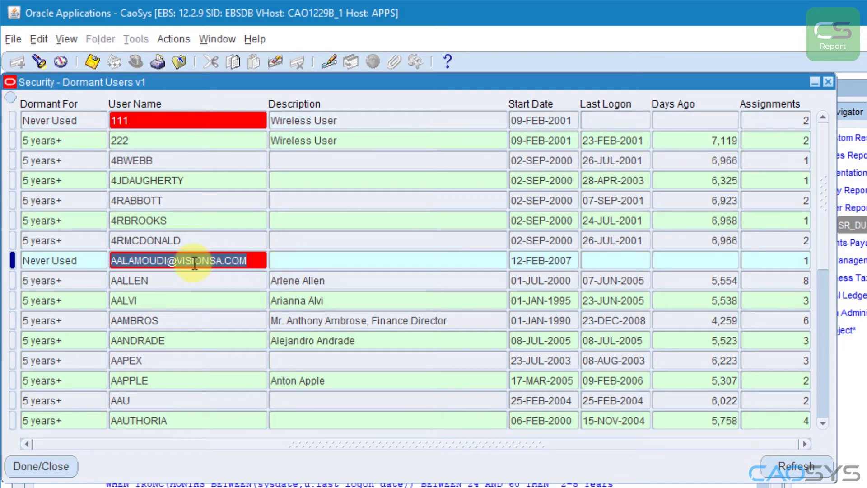
pyautogui.click(70, 262)
pyautogui.click(91, 120)
pyautogui.click(179, 261)
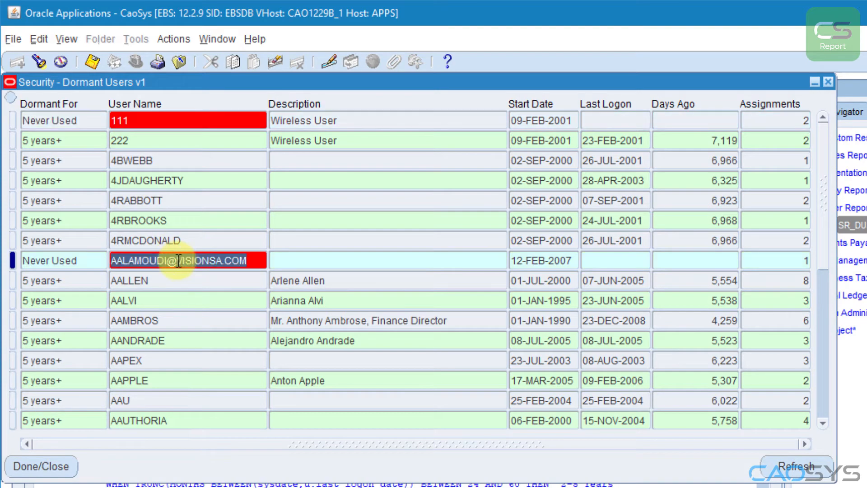
# Page further down the dormant user records to examine the conditional highlighting of the user names.
pyautogui.click(823, 402)
pyautogui.click(823, 402)
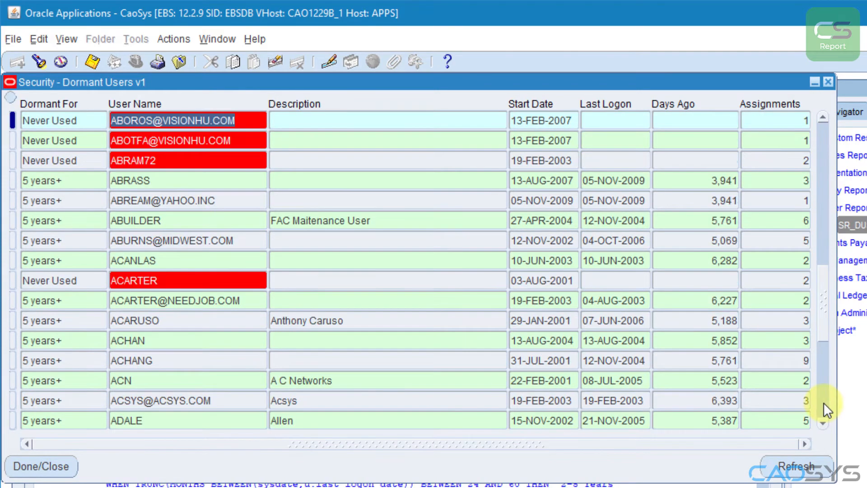
pyautogui.click(823, 402)
pyautogui.click(823, 402)
pyautogui.click(823, 402)
pyautogui.click(823, 403)
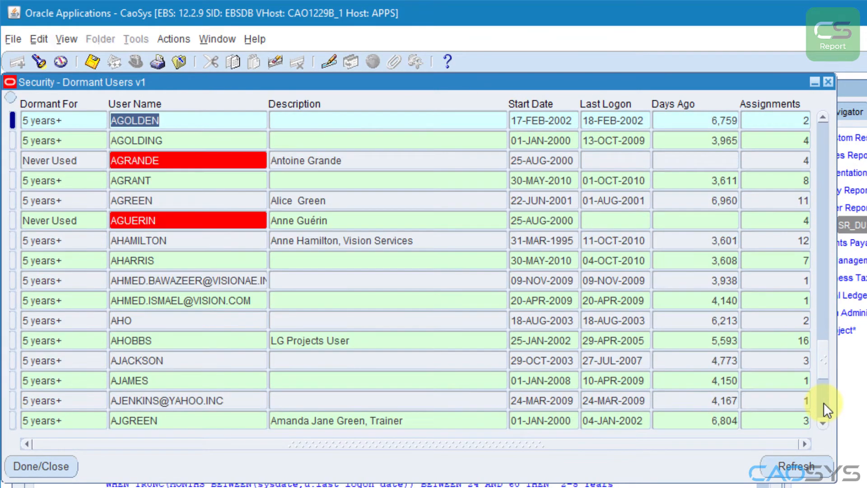
# Examine the Dormant For and Days Ago values of the green-highlighted 1-3 Months user on the following page, and close the test report.
pyautogui.click(823, 403)
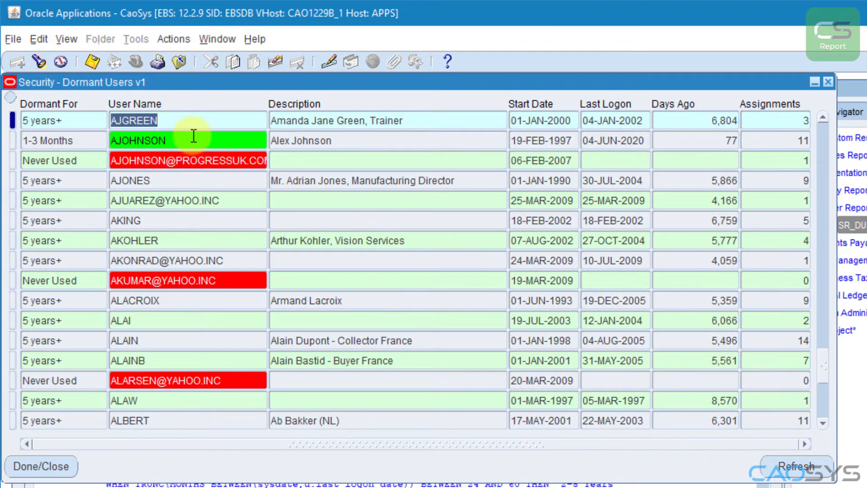
pyautogui.click(194, 136)
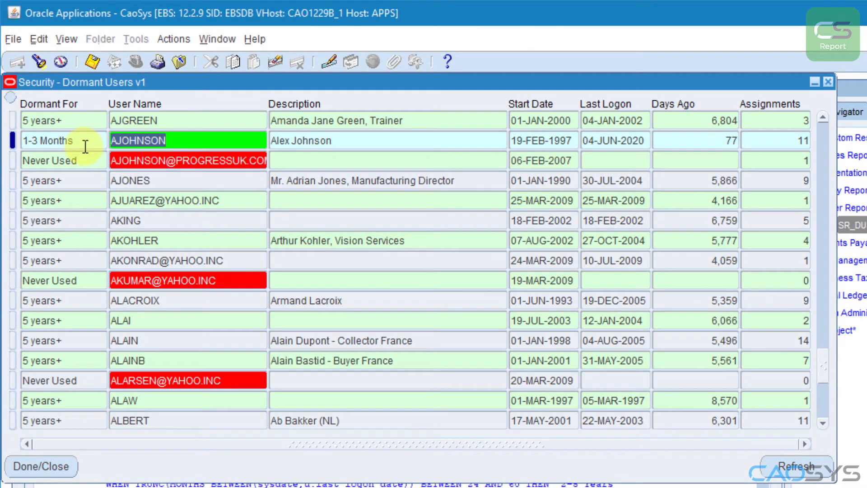
pyautogui.click(734, 140)
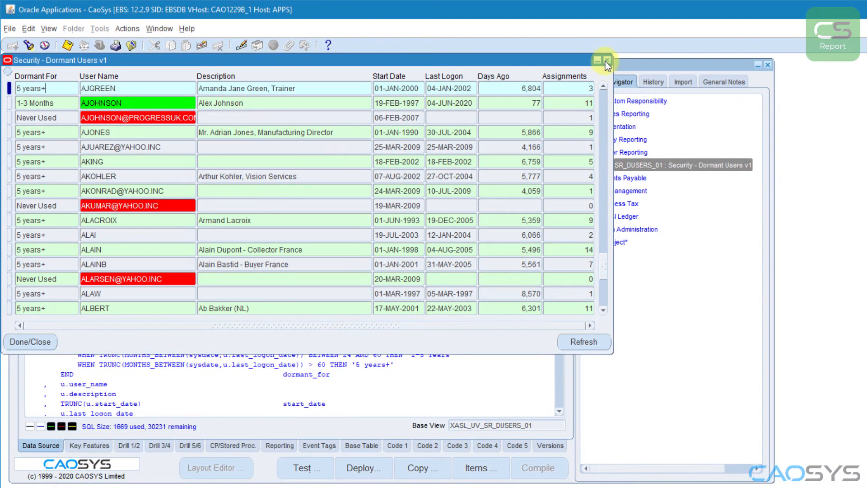
pyautogui.click(608, 59)
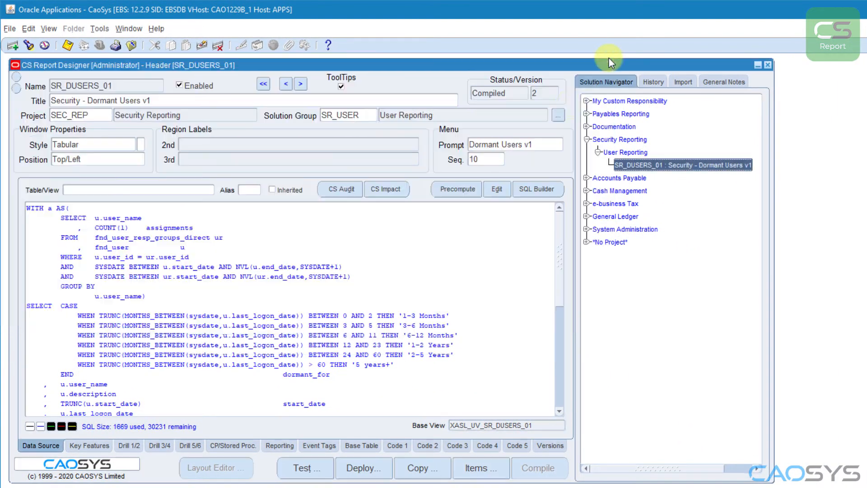
# Enable report exporting with the Excel Report (XML/S) output format, then save and recompile the solution.
pyautogui.click(277, 448)
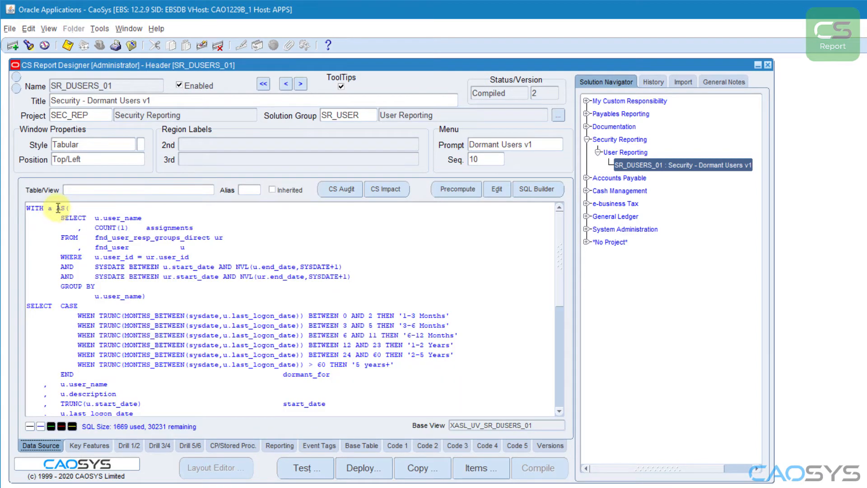
pyautogui.click(56, 211)
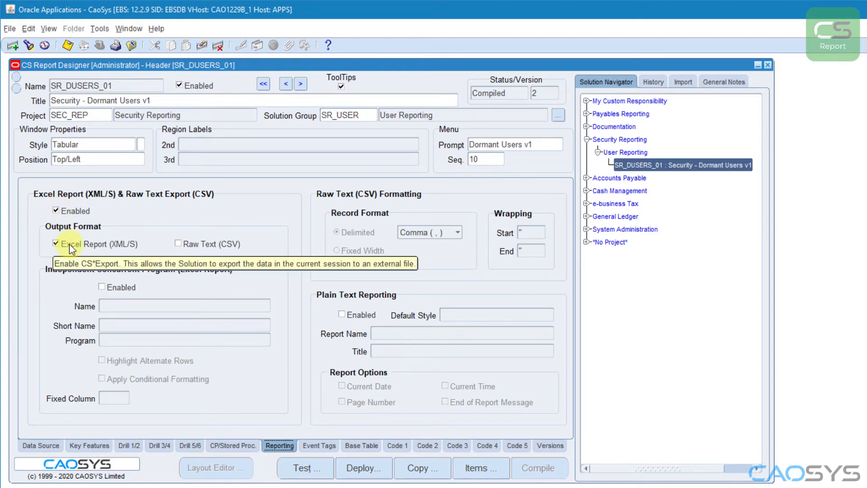
pyautogui.click(68, 45)
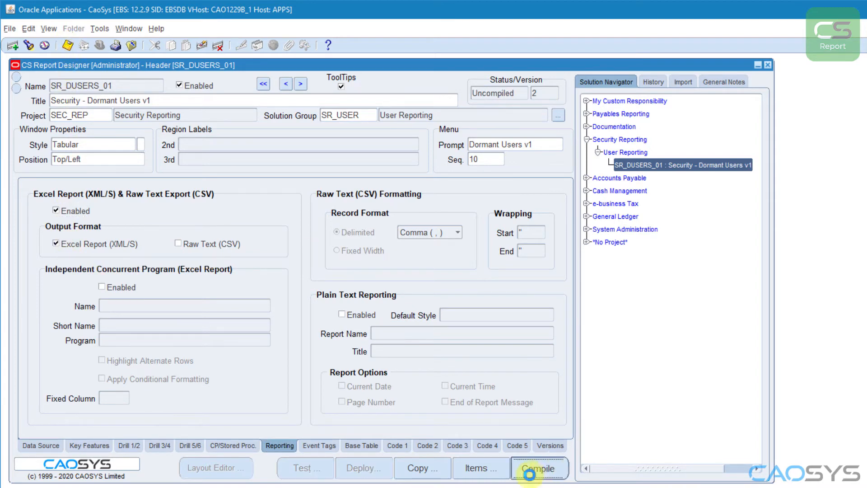
pyautogui.click(683, 372)
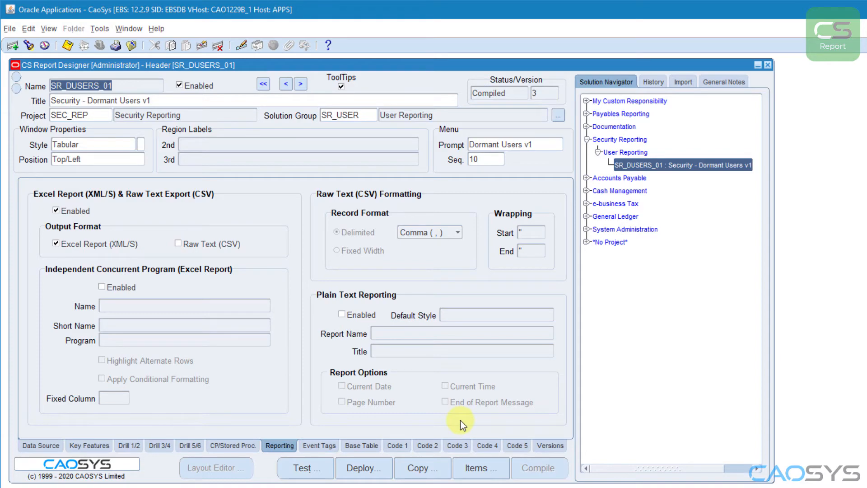
# Test-run the recompiled report and submit an Excel Report (XML/S) export of its dormant user records.
pyautogui.click(303, 468)
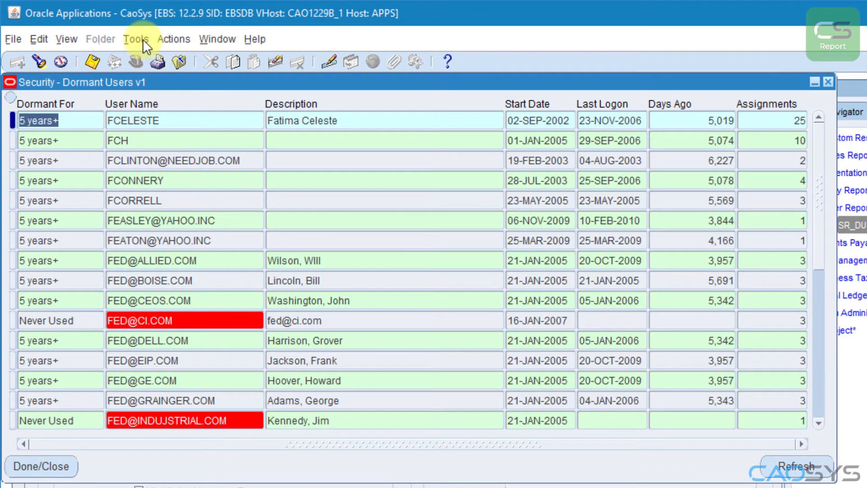
pyautogui.click(142, 39)
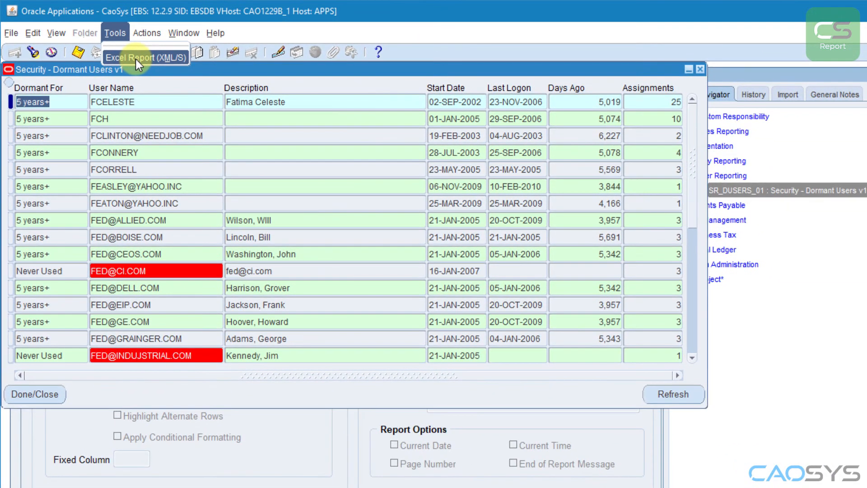
pyautogui.click(135, 58)
pyautogui.click(751, 417)
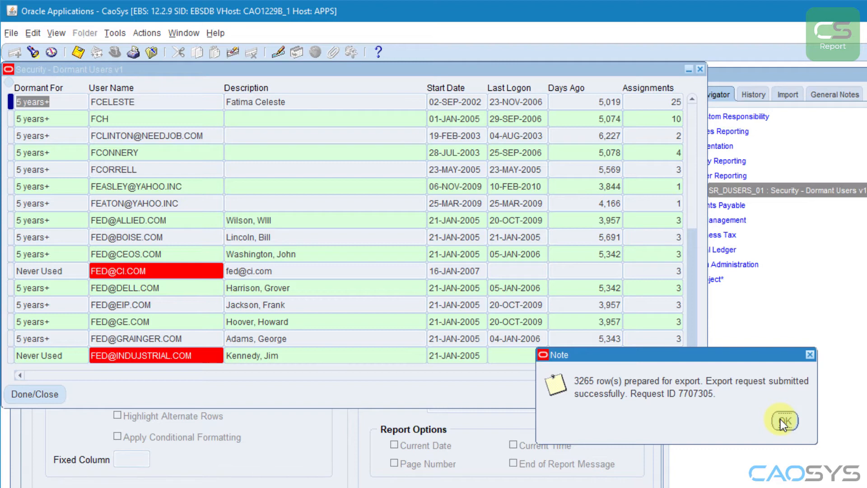
pyautogui.click(785, 421)
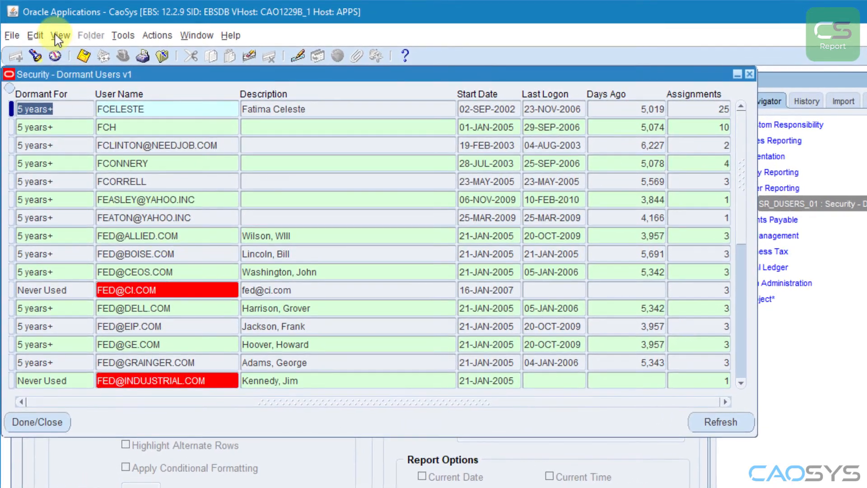
# View the output of the completed Security - Dormant Users v1 export request and look through the exported rows in Excel.
pyautogui.click(56, 33)
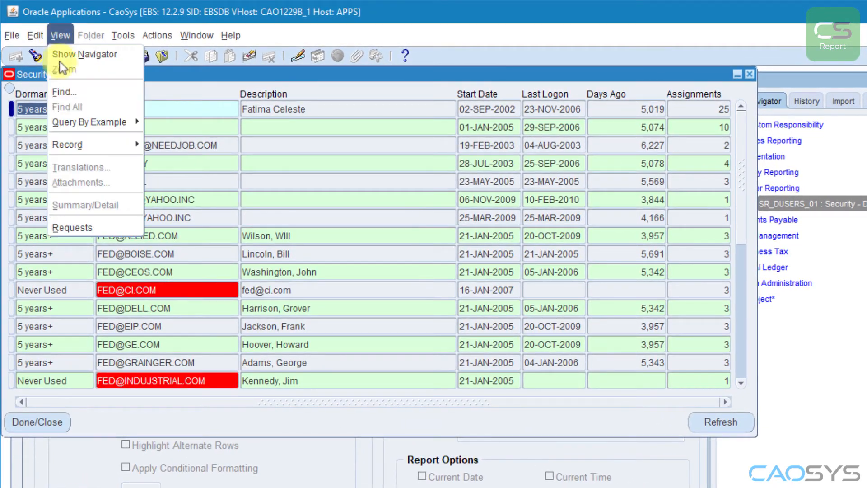
pyautogui.click(83, 228)
pyautogui.click(462, 423)
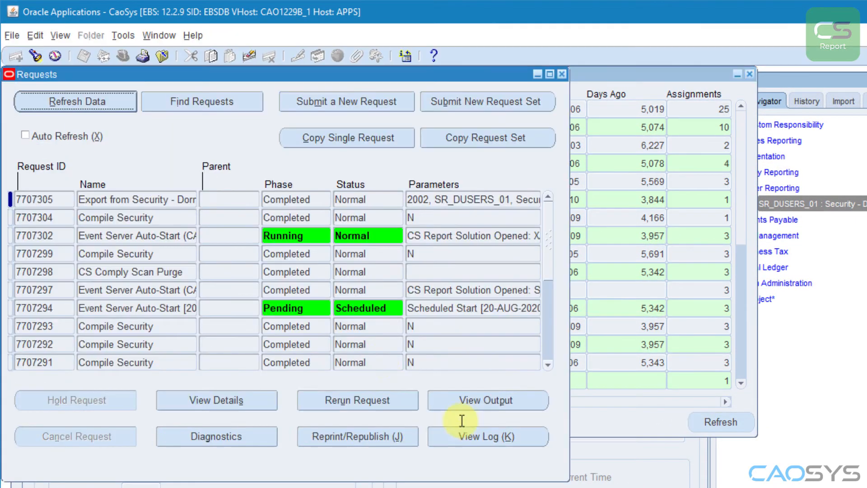
pyautogui.moveTo(85, 200); pyautogui.dragTo(195, 200)
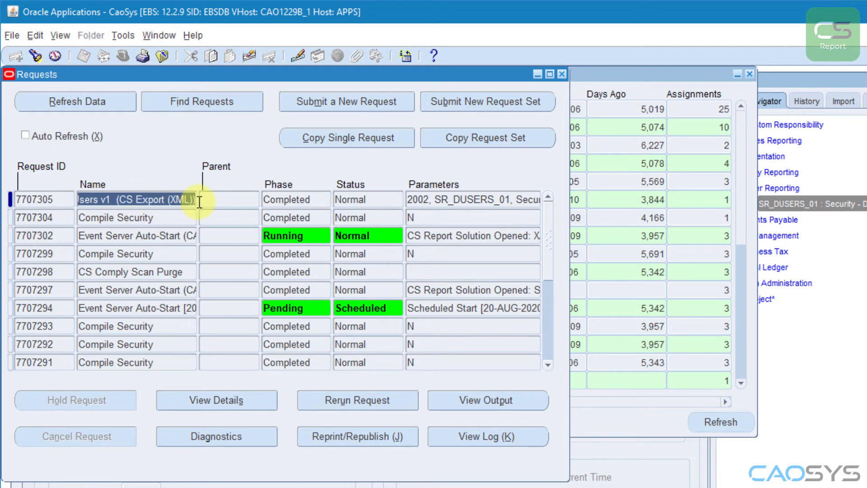
pyautogui.click(474, 405)
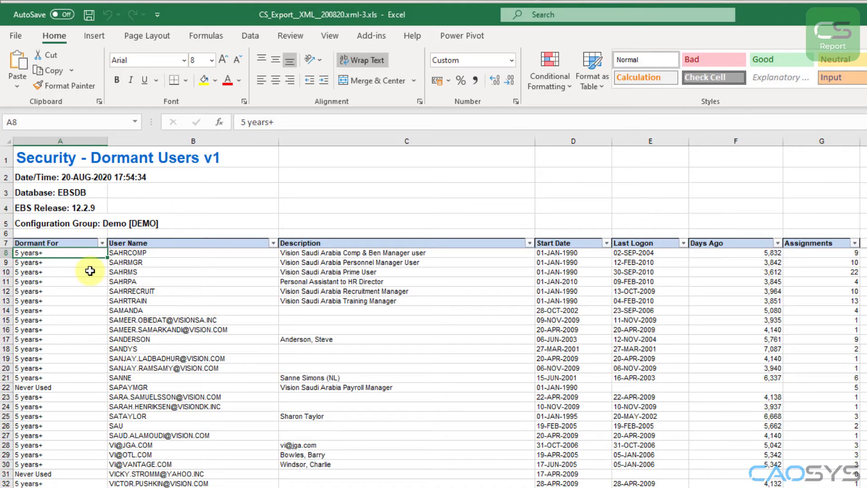
pyautogui.click(90, 271)
pyautogui.scroll(-20, 110, 275)
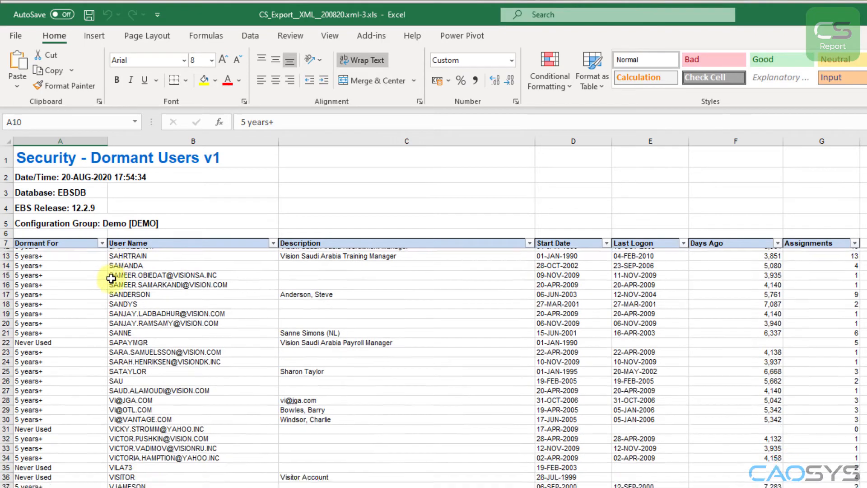
pyautogui.scroll(-20, 111, 278)
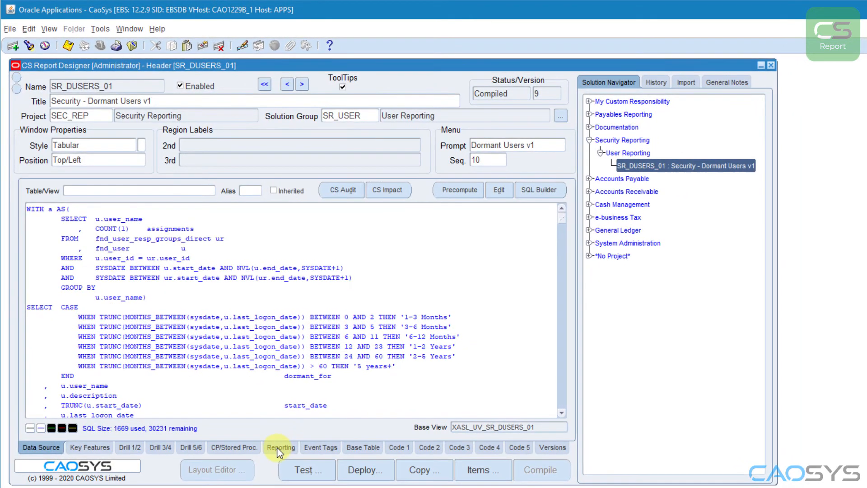
# Enable the independent concurrent program named Security - Dormant Users v1, with Highlight Alternate Rows and Apply Conditional Formatting turned on.
pyautogui.click(282, 451)
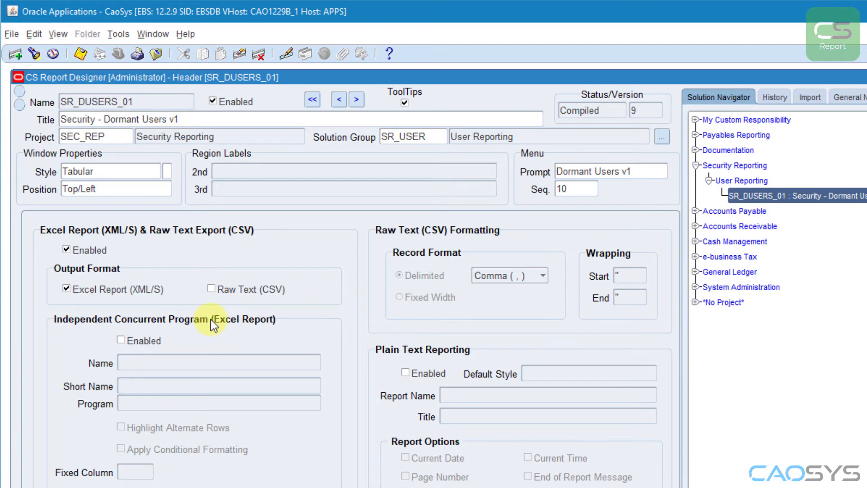
pyautogui.press('space')
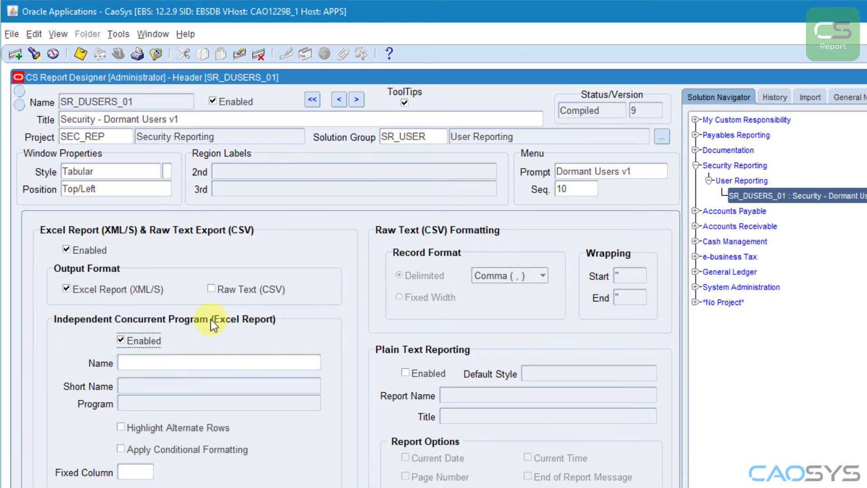
pyautogui.click(128, 362)
pyautogui.write('Security - Dormant Users v1')
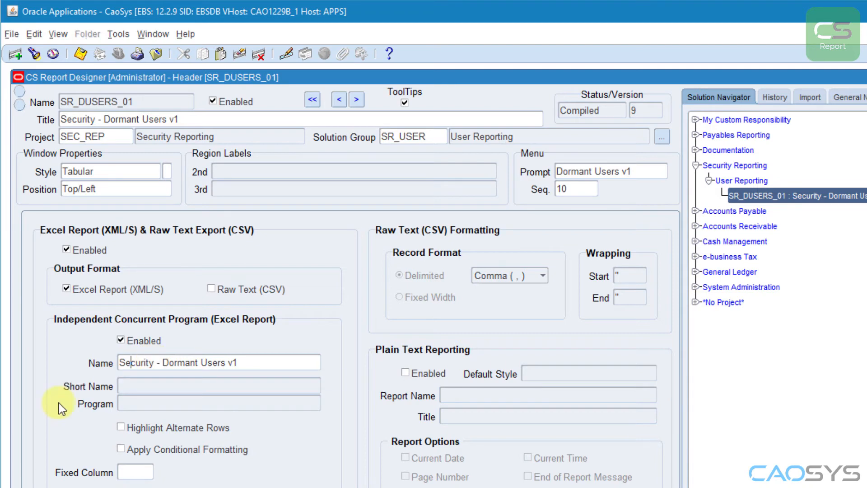
pyautogui.click(120, 428)
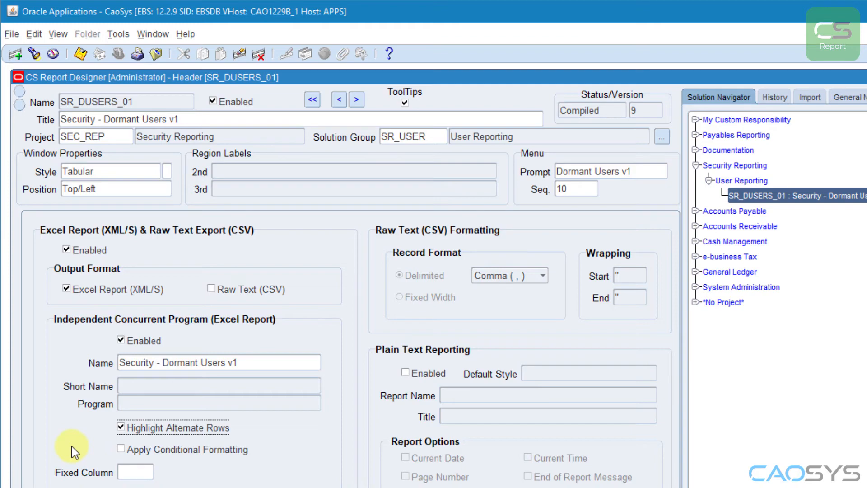
pyautogui.click(121, 448)
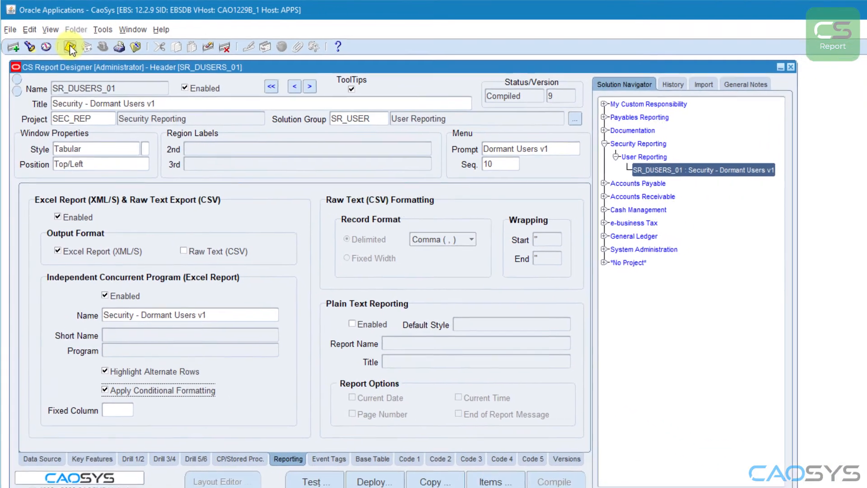
# Save and recompile the solution, then check the generated Short Name and Program of the independent concurrent program.
pyautogui.click(70, 47)
pyautogui.click(554, 482)
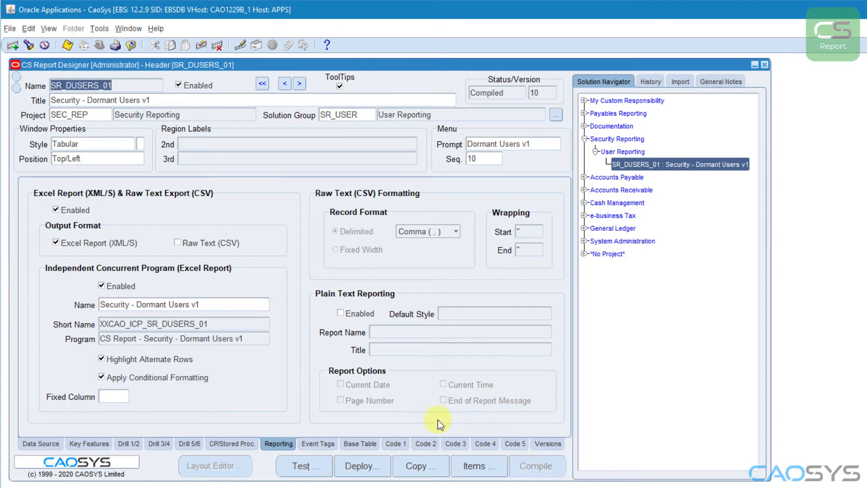
pyautogui.click(233, 322)
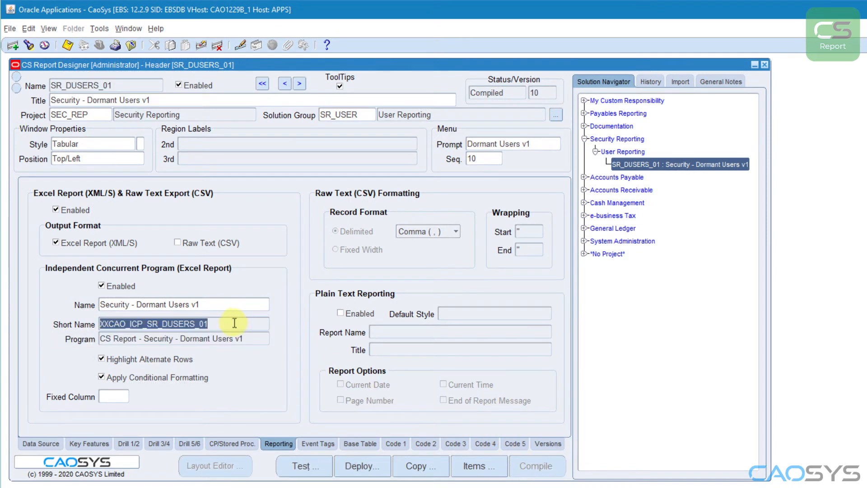
pyautogui.click(254, 340)
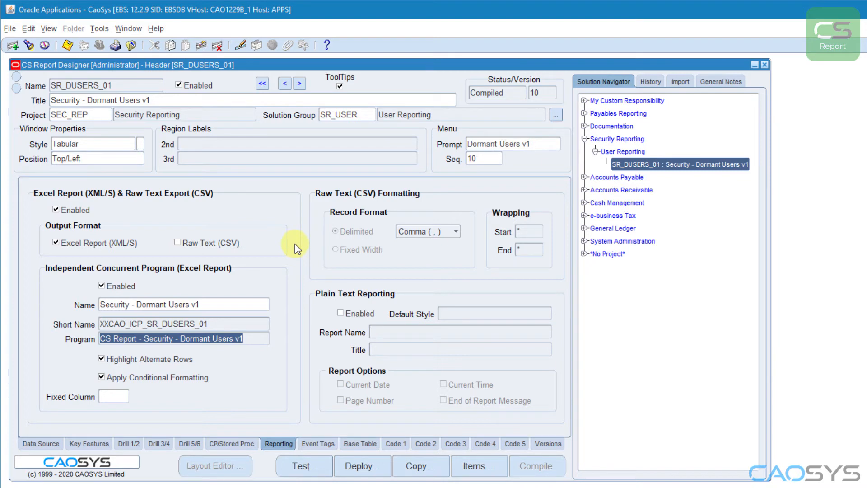
# Start deploying the solution, search the responsibilities for SYS and select System Administrator.
pyautogui.click(360, 469)
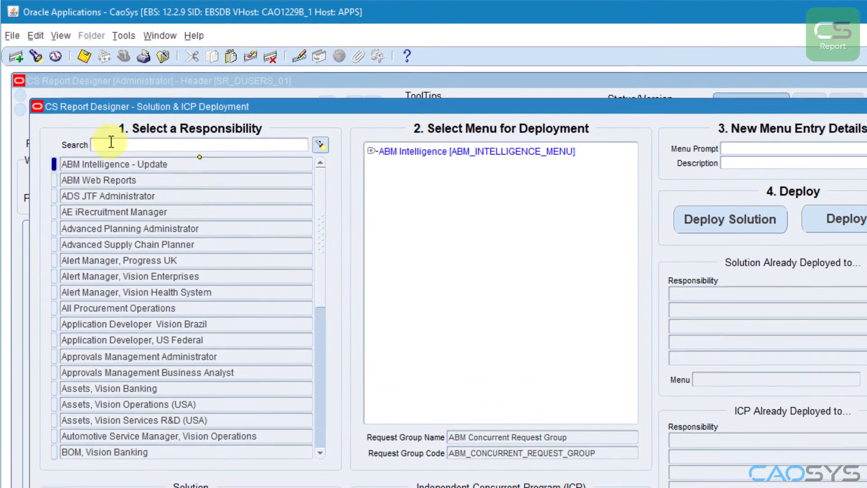
pyautogui.click(111, 143)
pyautogui.write('SYS')
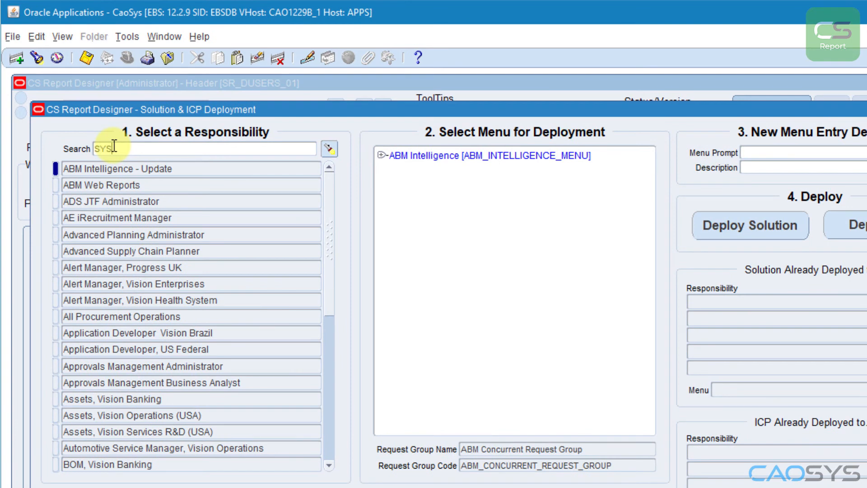
pyautogui.press('Return')
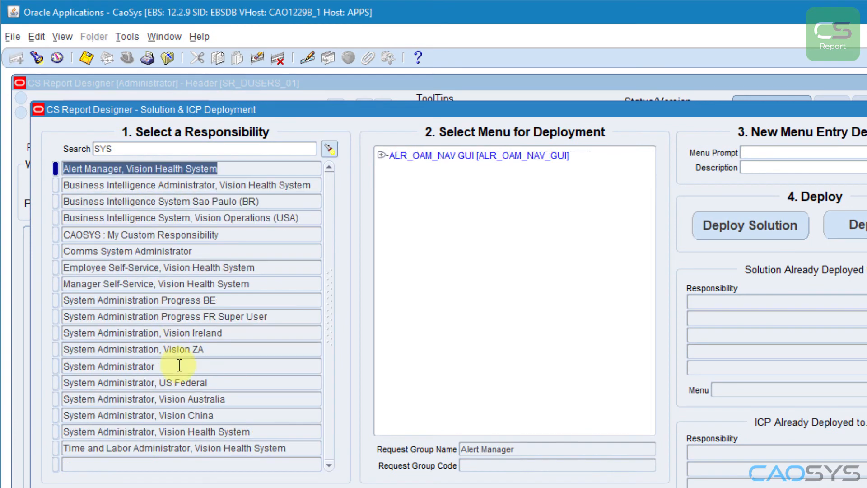
pyautogui.click(180, 366)
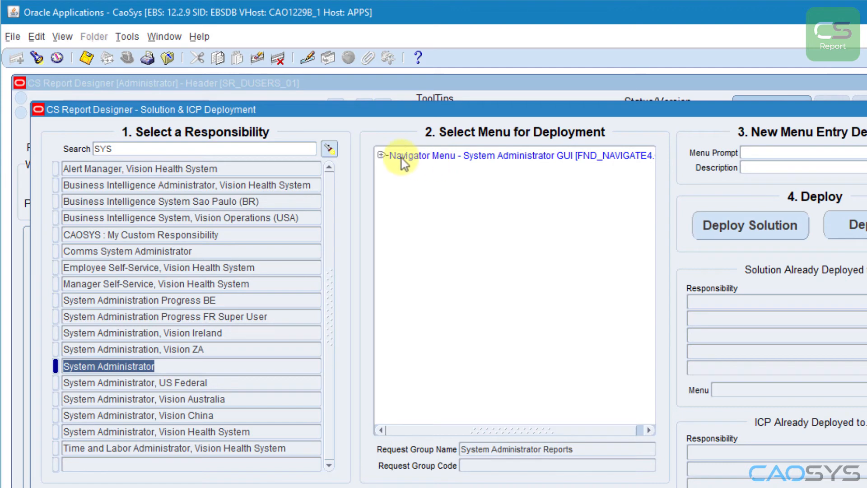
# Deploy the solution to the User [FND_NAVSECUSER4.0] menu under Security, with the menu prompt Security - Dormant Users v1.
pyautogui.click(381, 155)
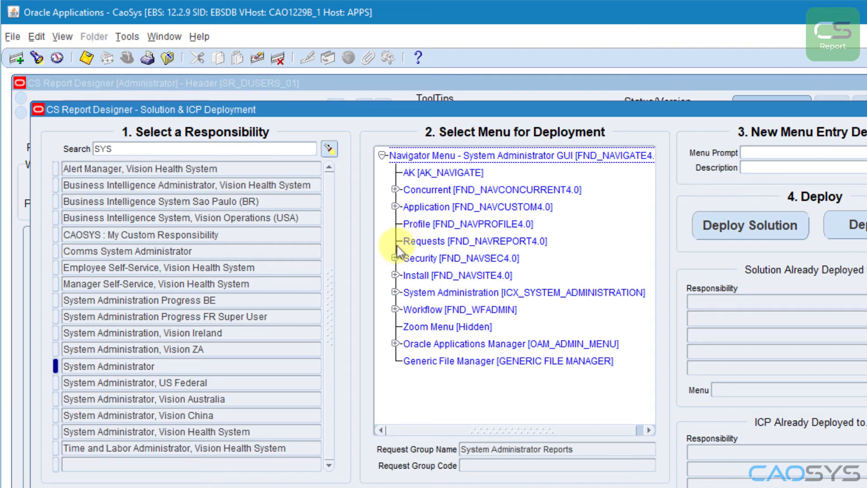
pyautogui.click(396, 258)
pyautogui.click(446, 327)
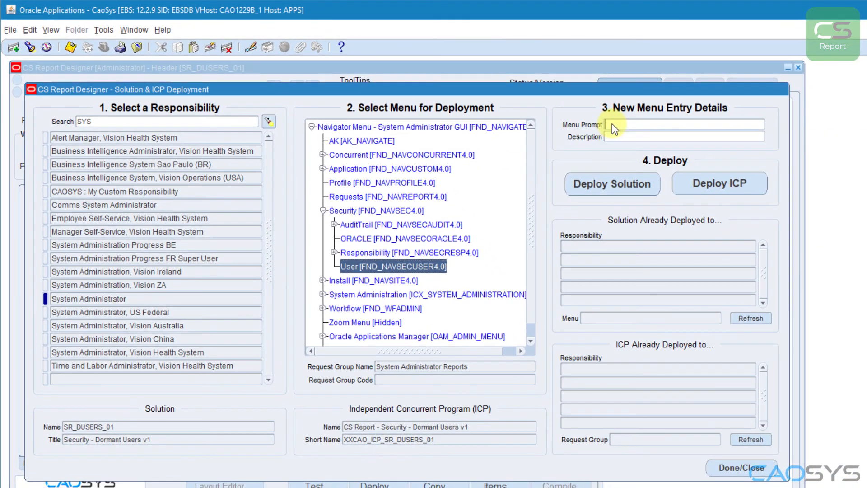
pyautogui.doubleClick(751, 153)
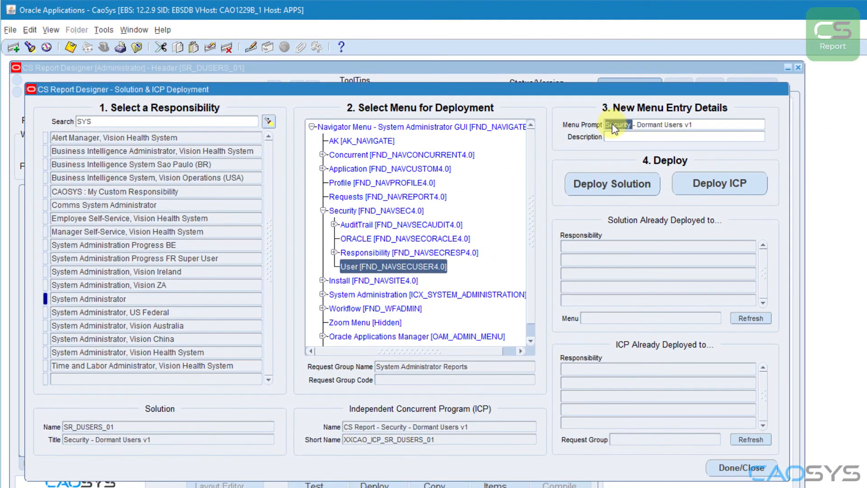
pyautogui.click(610, 186)
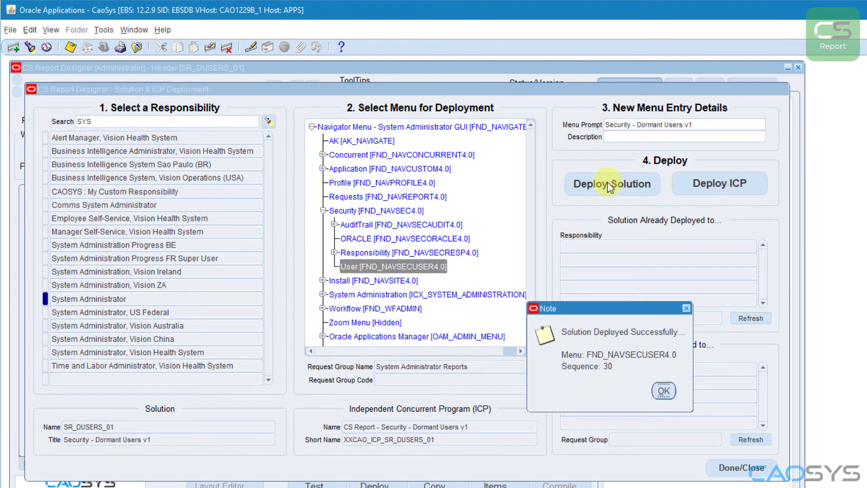
pyautogui.press('Return')
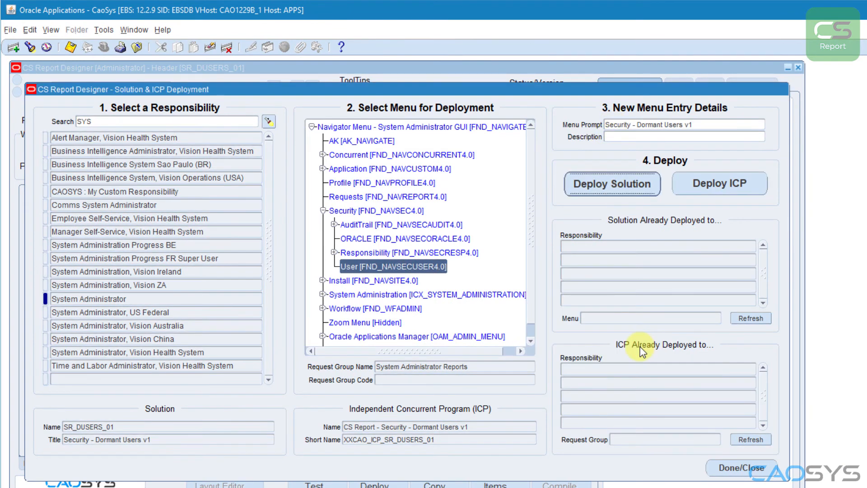
# Deploy the independent concurrent program to the System Administrator Reports request group, then close the deployment window.
pyautogui.click(490, 427)
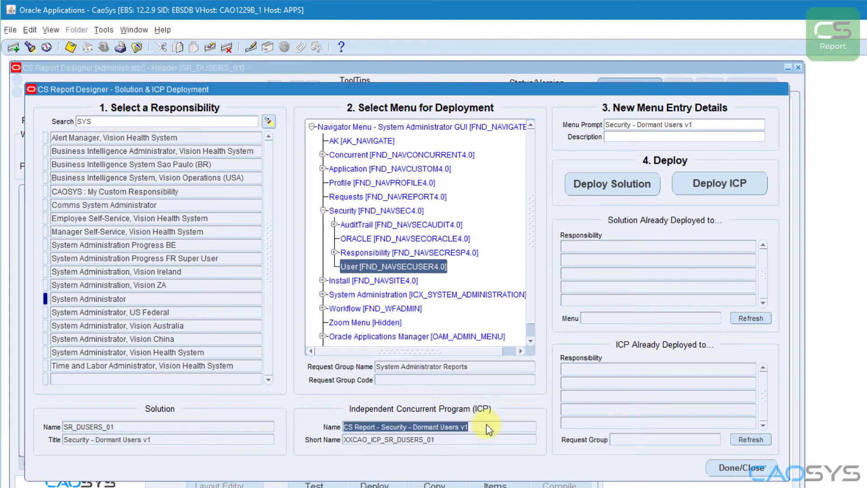
pyautogui.click(469, 440)
pyautogui.click(479, 428)
pyautogui.click(717, 182)
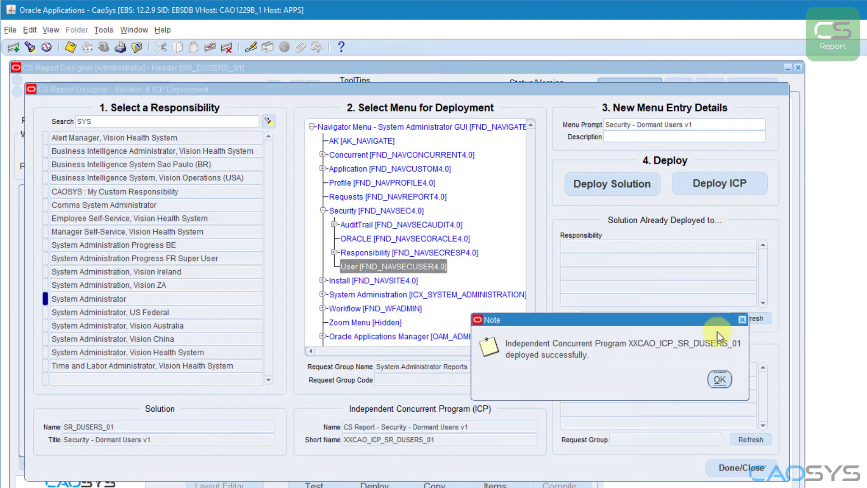
pyautogui.click(719, 380)
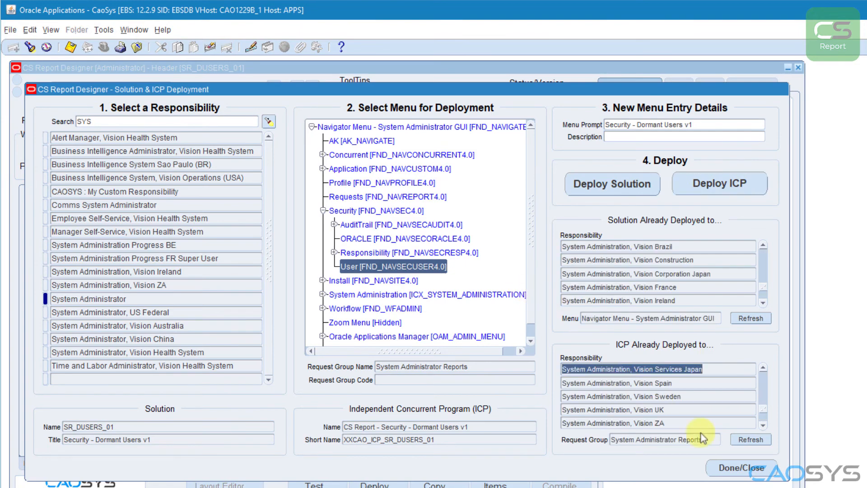
pyautogui.click(739, 466)
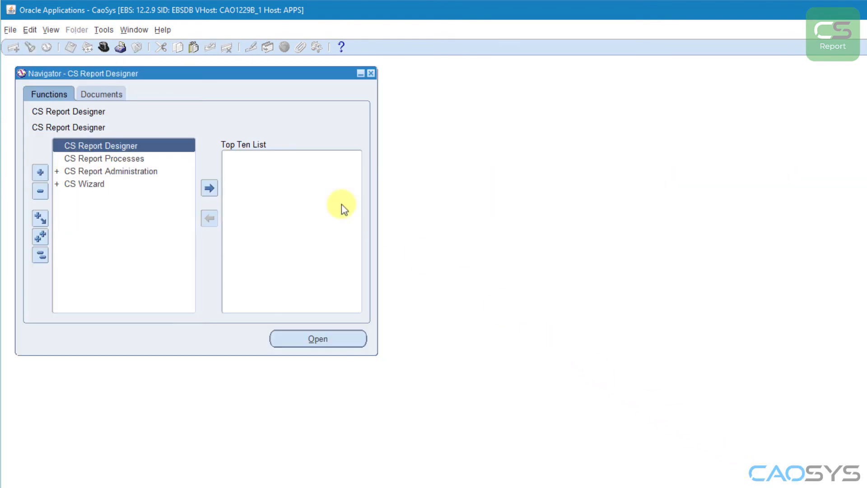
# Switch to the System Administrator responsibility and open Security - Dormant Users v1 under Security, User.
pyautogui.click(104, 46)
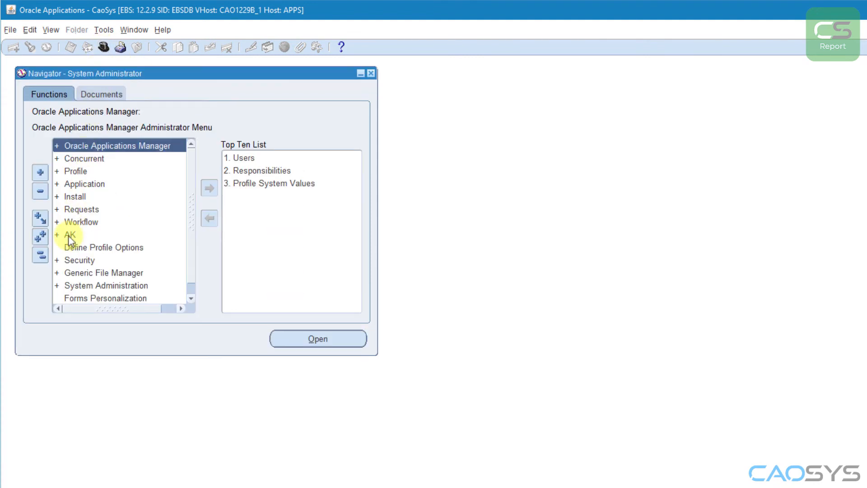
pyautogui.click(65, 259)
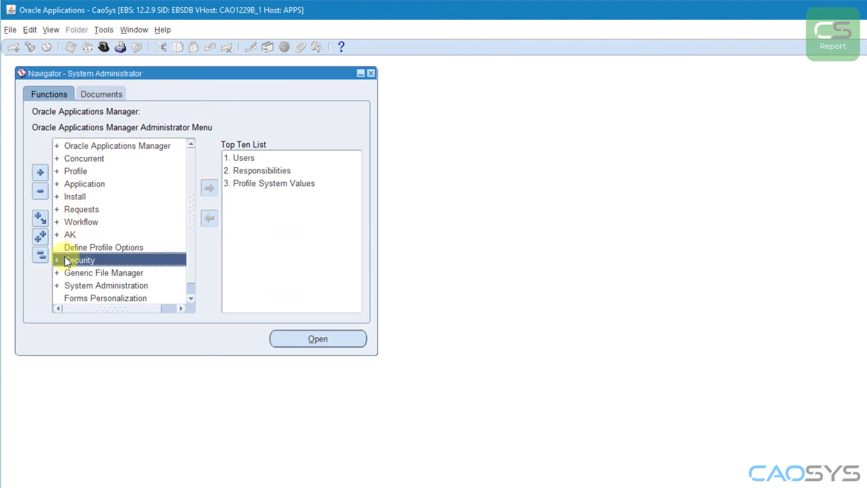
pyautogui.doubleClick(64, 259)
pyautogui.doubleClick(97, 269)
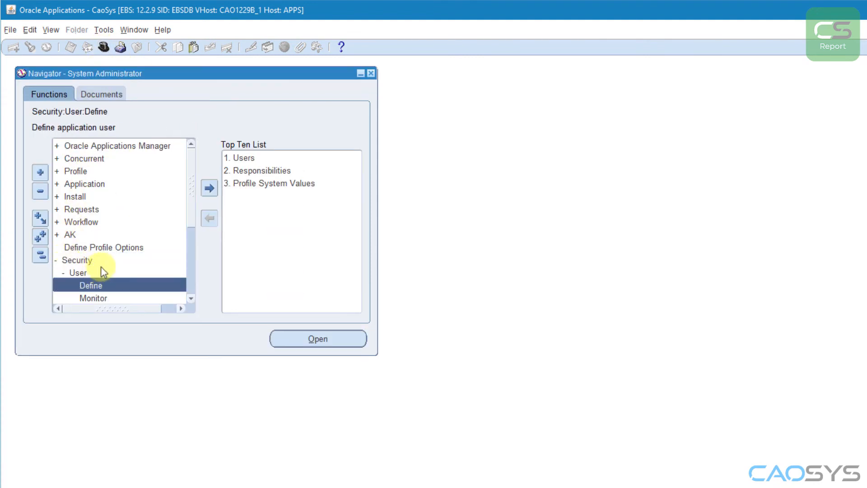
pyautogui.scroll(-1, 189, 226)
pyautogui.scroll(-1, 207, 264)
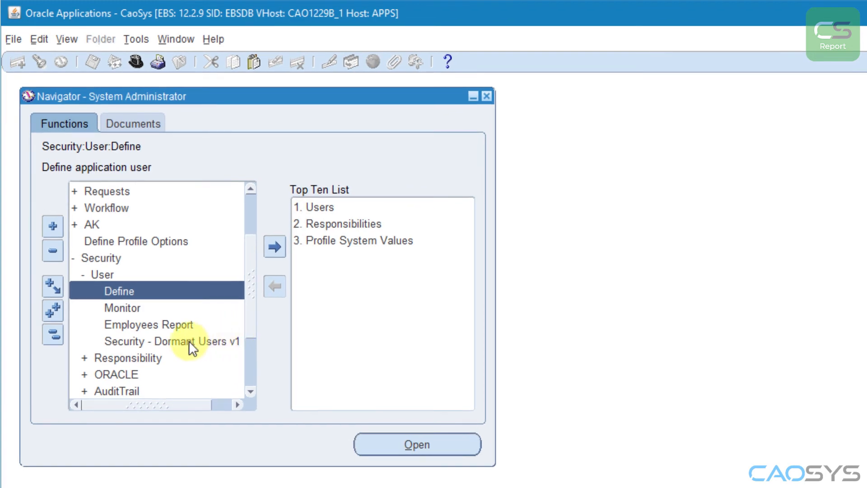
pyautogui.click(158, 286)
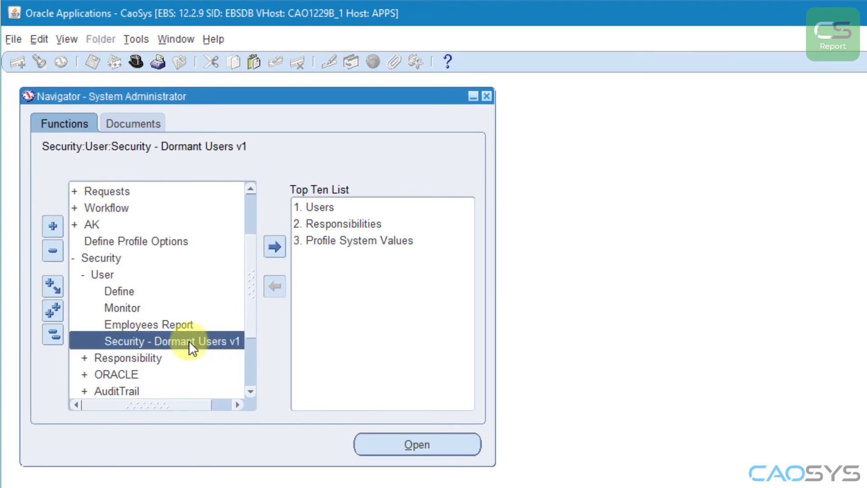
pyautogui.doubleClick(147, 341)
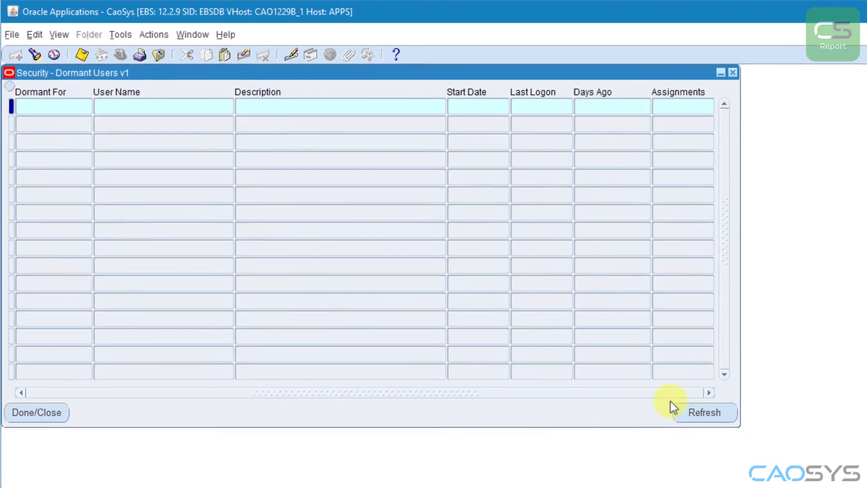
pyautogui.click(795, 465)
pyautogui.click(779, 458)
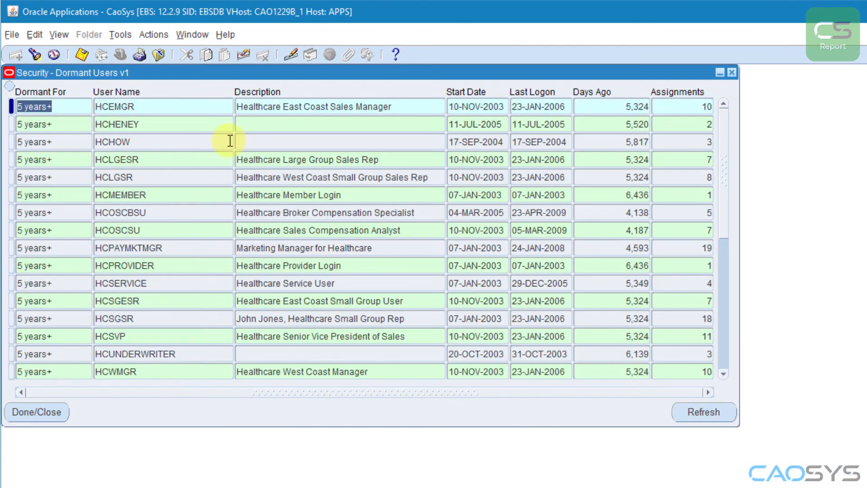
pyautogui.click(197, 126)
# Run the Excel Report (XML/S) option for the dormant users list and close the report window.
pyautogui.click(125, 33)
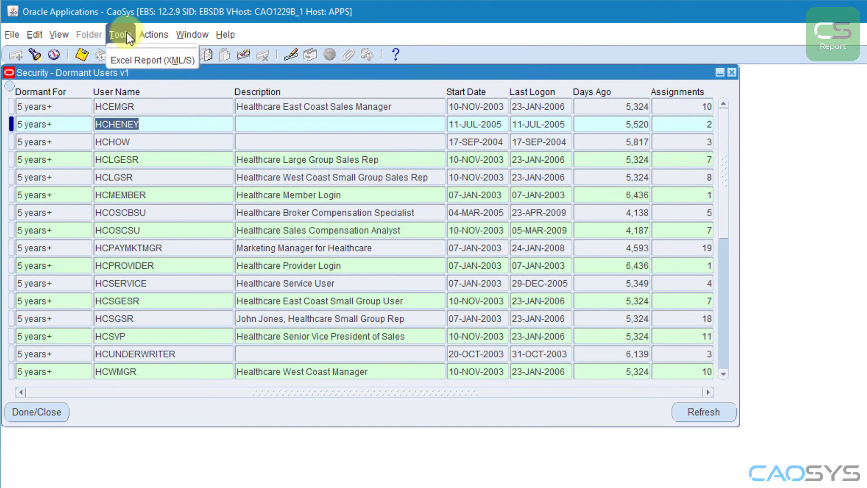
pyautogui.click(133, 59)
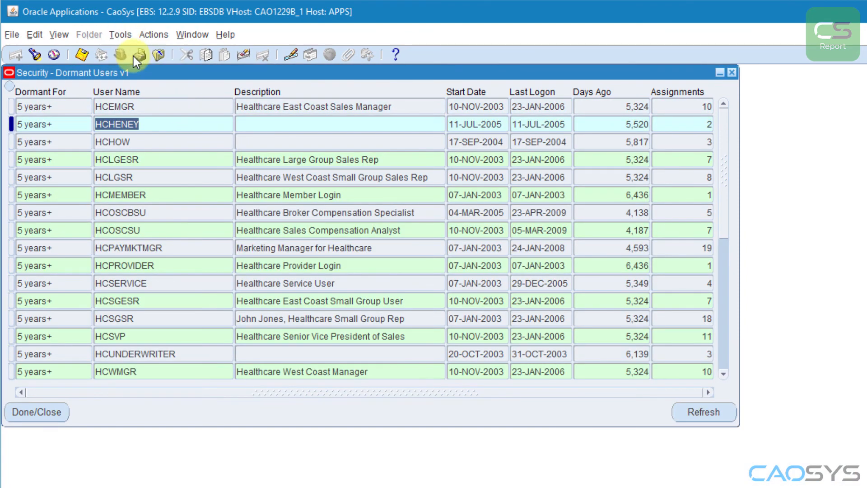
pyautogui.click(732, 73)
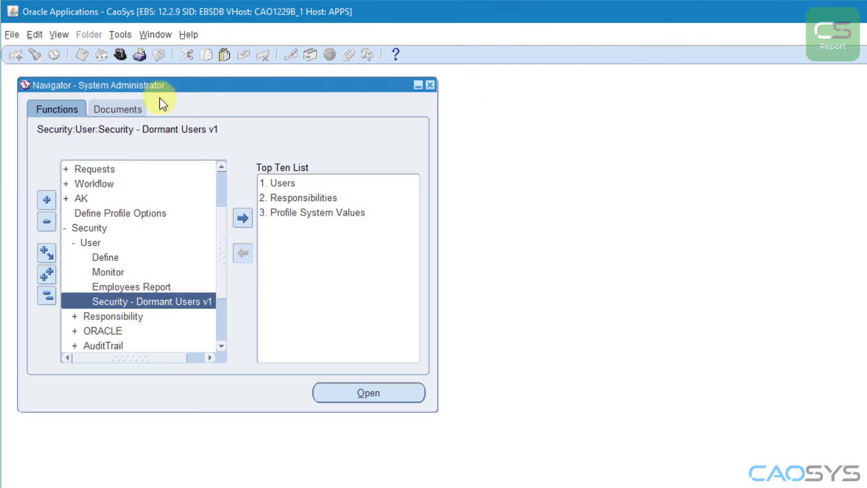
# Submit a new request for CS Report - Security - Dormant Users v1, declining to submit another.
pyautogui.click(60, 35)
pyautogui.click(88, 219)
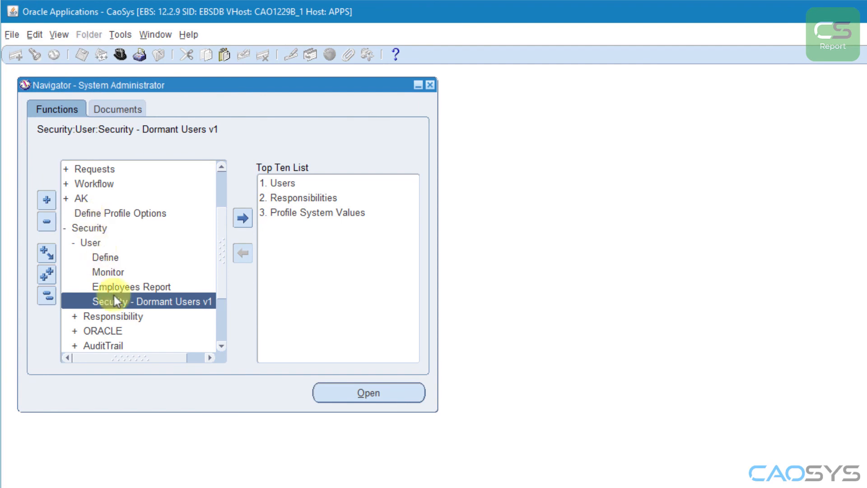
pyautogui.click(154, 414)
pyautogui.write('c')
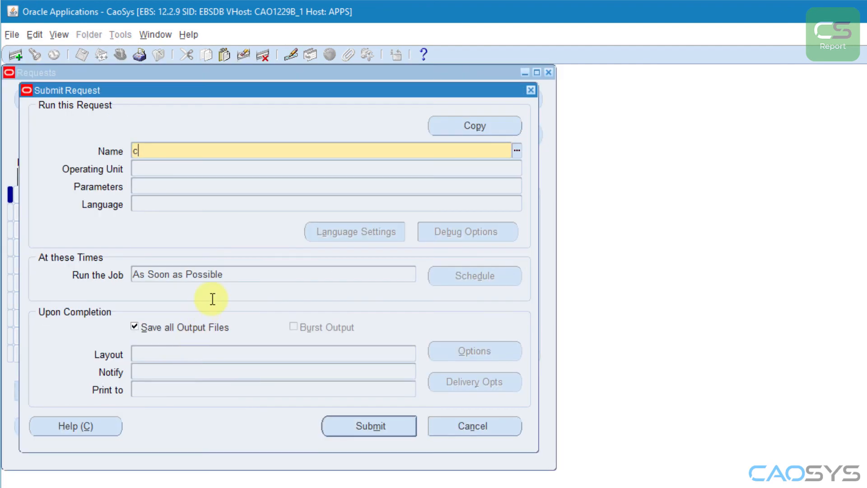
pyautogui.write('s')
pyautogui.press('Tab')
pyautogui.click(258, 278)
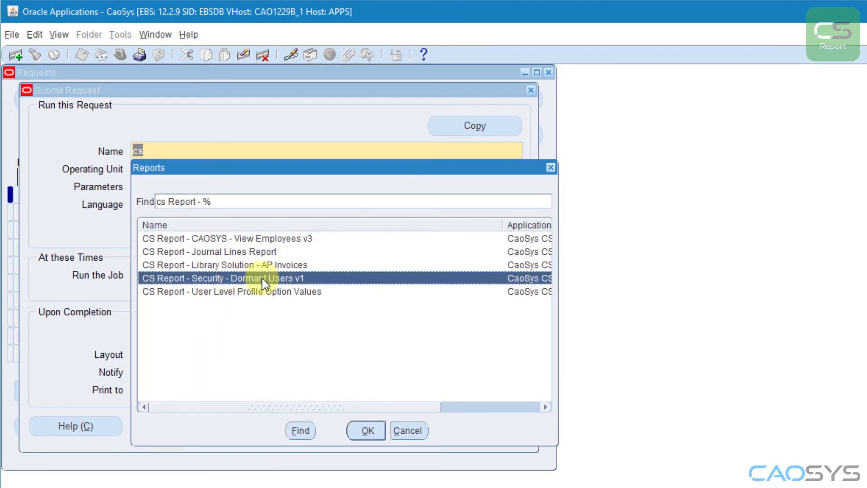
pyautogui.click(366, 430)
pyautogui.click(355, 423)
pyautogui.hotkey('alt', 'n')
# List the submitted requests, refresh them until the dormant users request is done, and view its output.
pyautogui.click(436, 472)
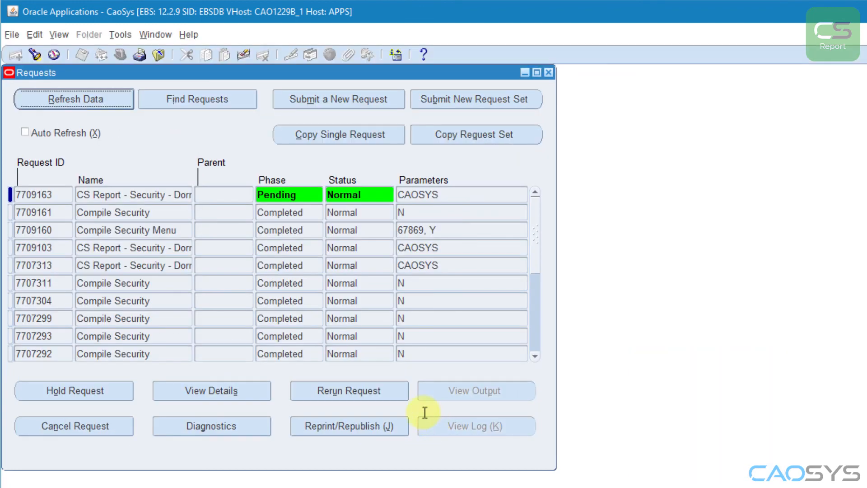
pyautogui.click(83, 102)
pyautogui.click(84, 102)
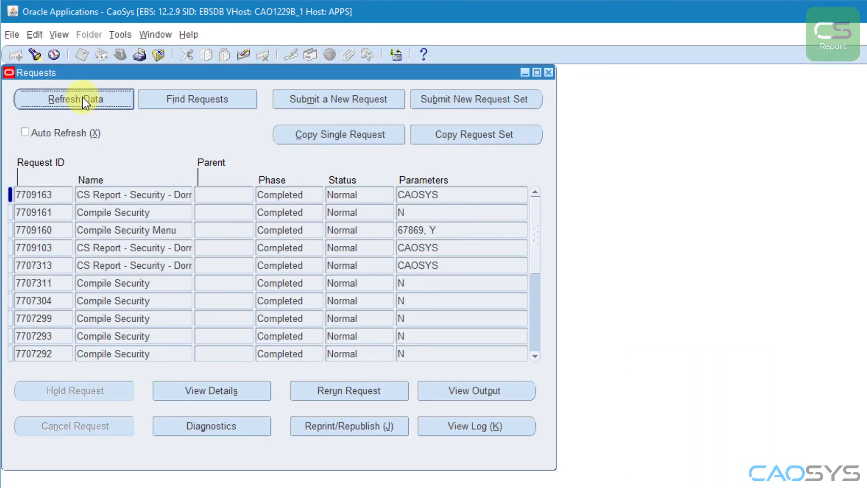
pyautogui.click(460, 388)
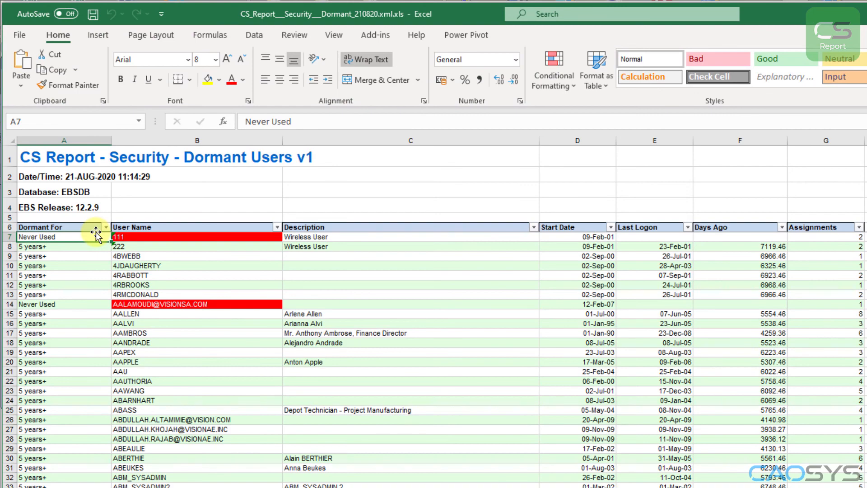
# Examine the alternate row shading and conditional colours of the user names throughout the Excel report output.
pyautogui.press('Down')
pyautogui.press('Down')
pyautogui.scroll(-19, 95, 233)
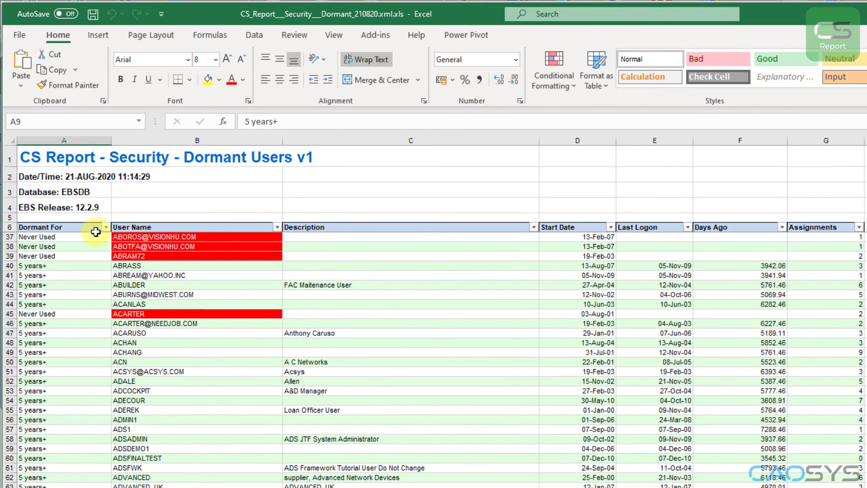
pyautogui.scroll(19, 96, 231)
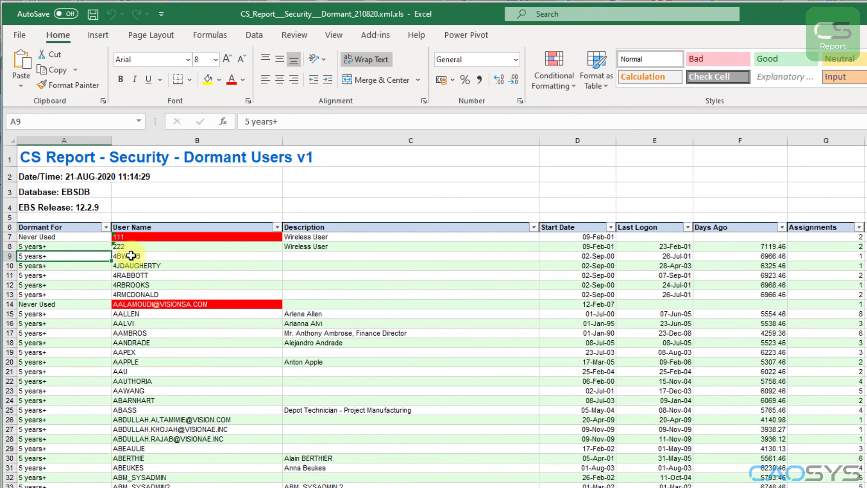
pyautogui.scroll(-2, 138, 261)
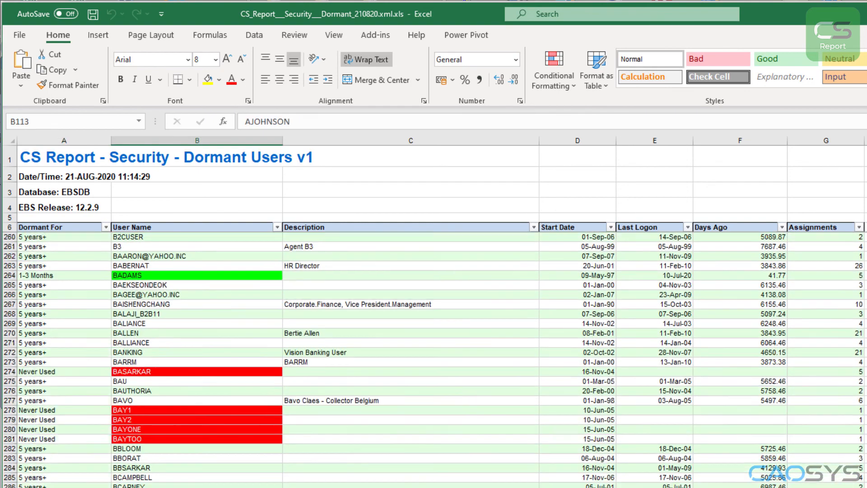
pyautogui.scroll(-3, 434, 359)
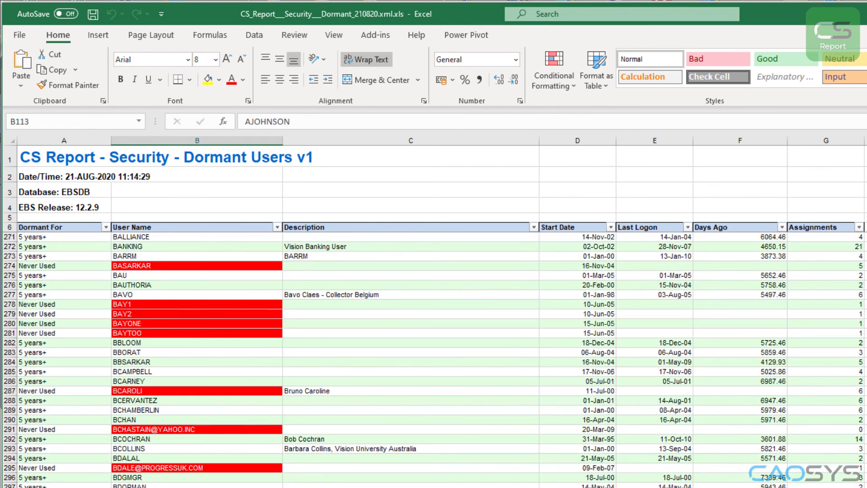